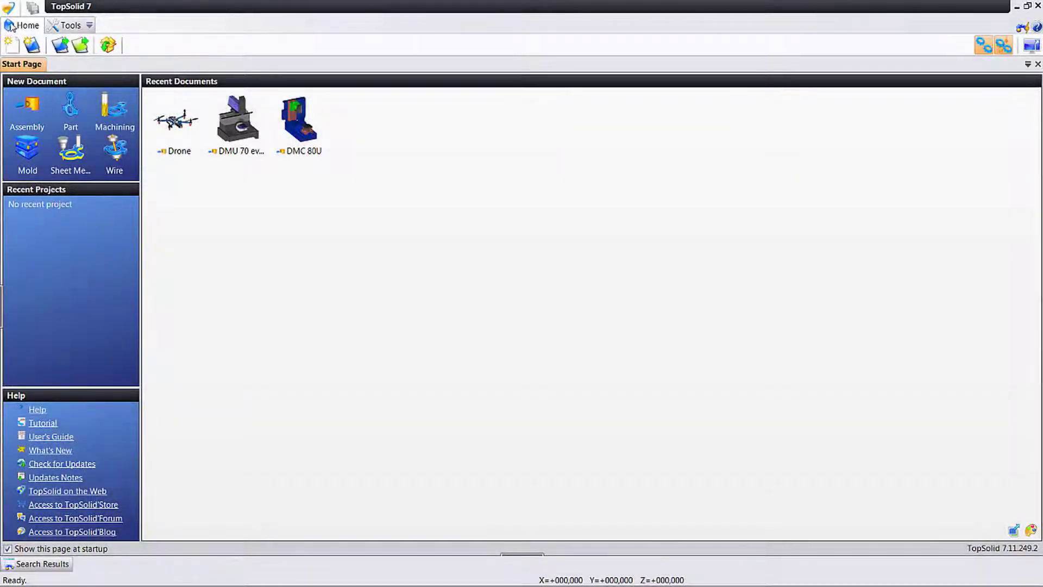
Open the PDM Connection dialog with Local PDM Server as the connection
click(8, 8)
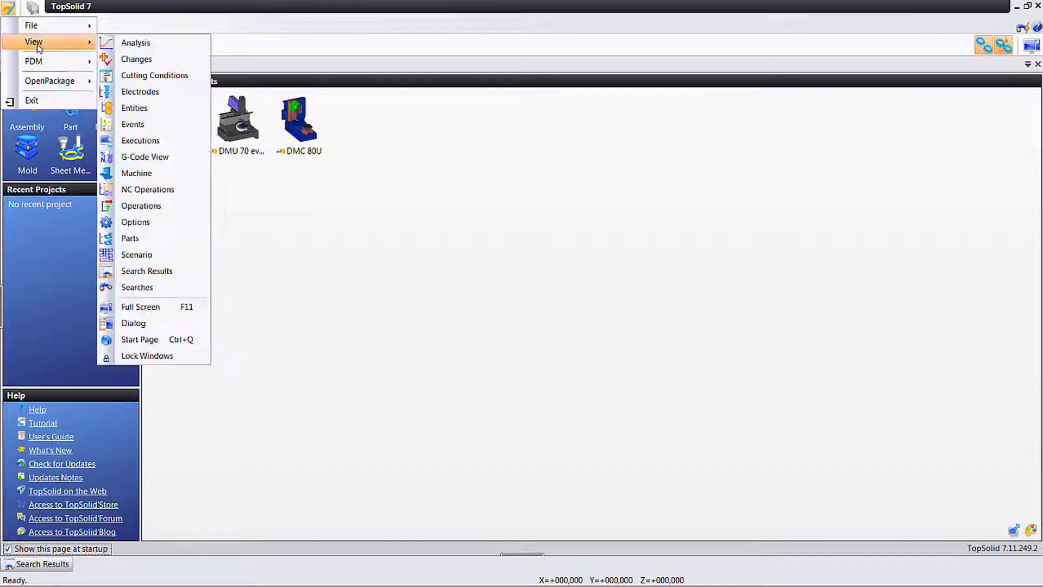
mouse_move(35, 61)
click(117, 62)
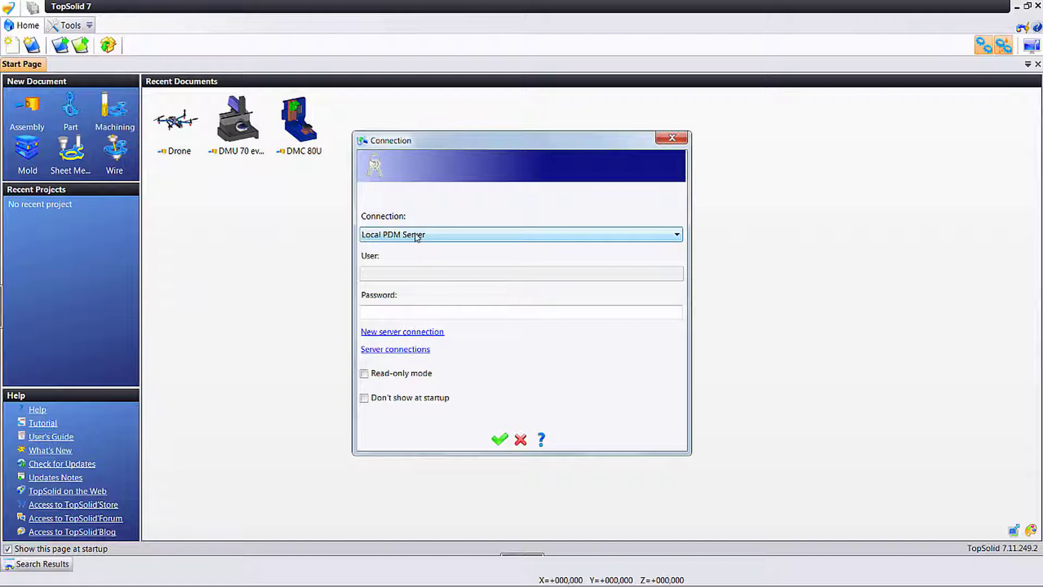
Confirm the Local PDM Server connection, open Drone, and expand Entities > Mechanism > Scenarios
click(522, 440)
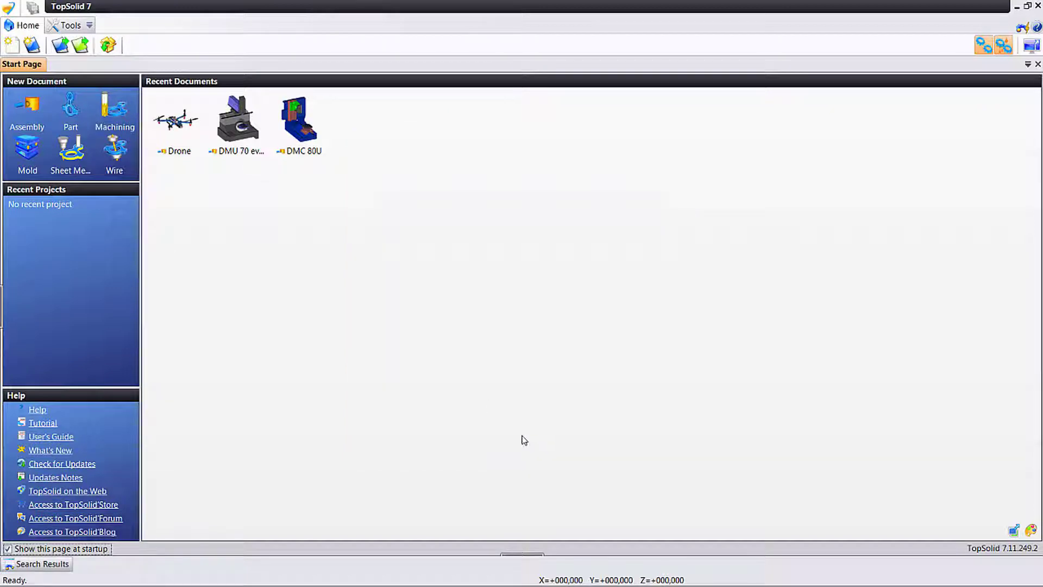
click(190, 155)
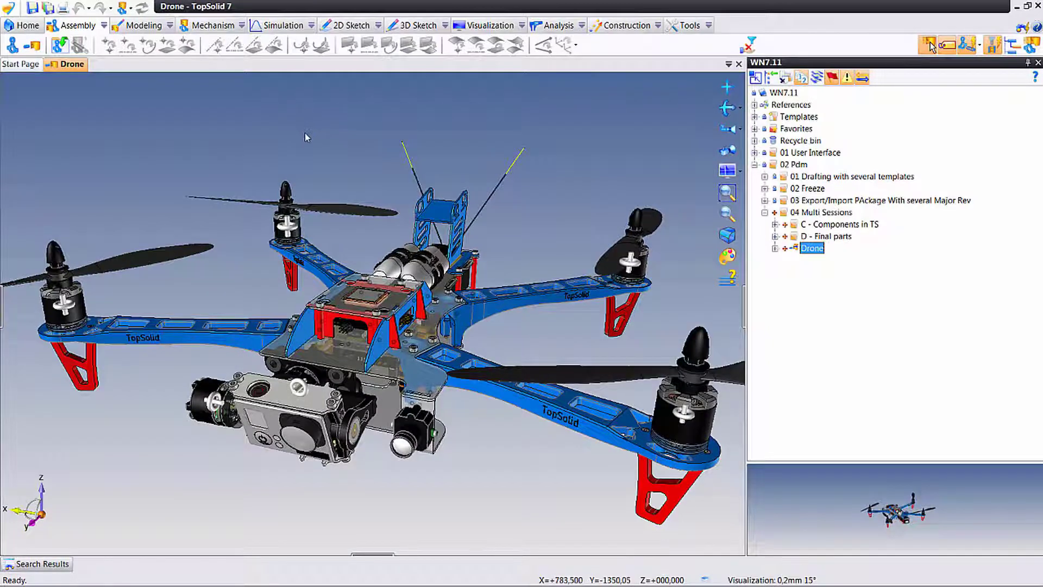
click(2, 299)
click(31, 563)
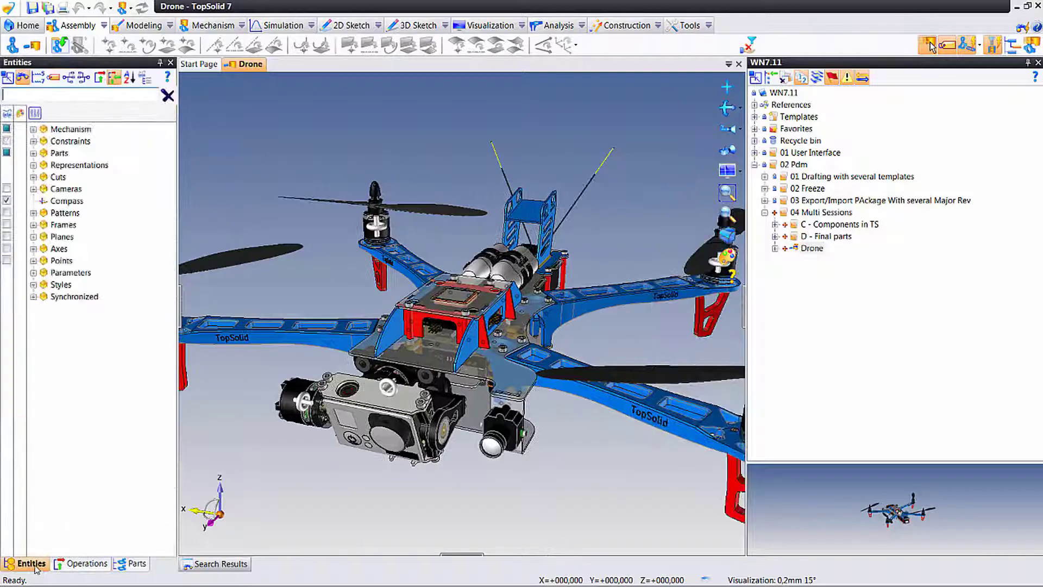
click(33, 129)
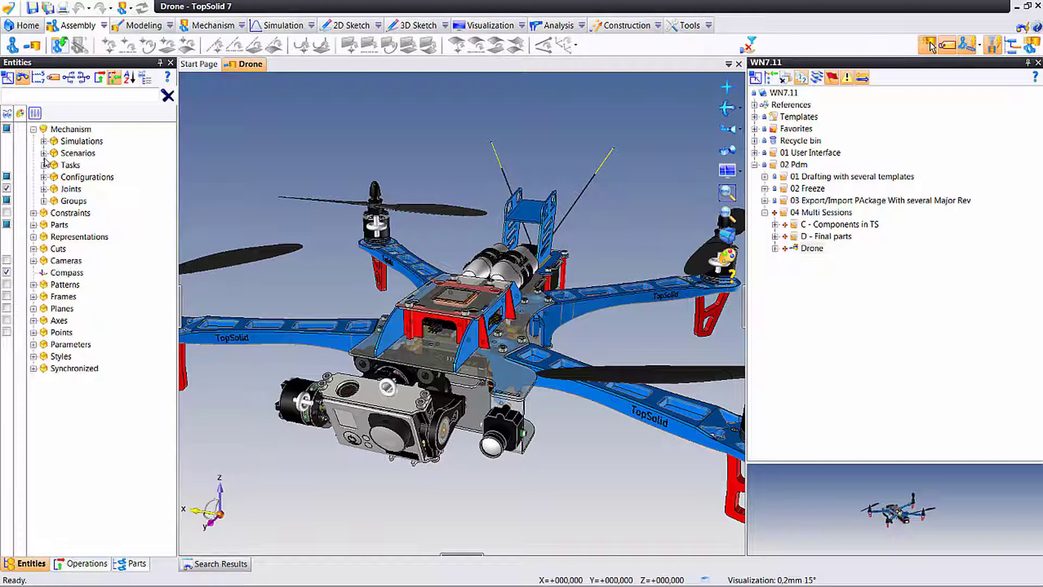
click(43, 153)
Add Cam + and the dark purple task to Track 2 of Scenario 1 and confirm
double_click(66, 166)
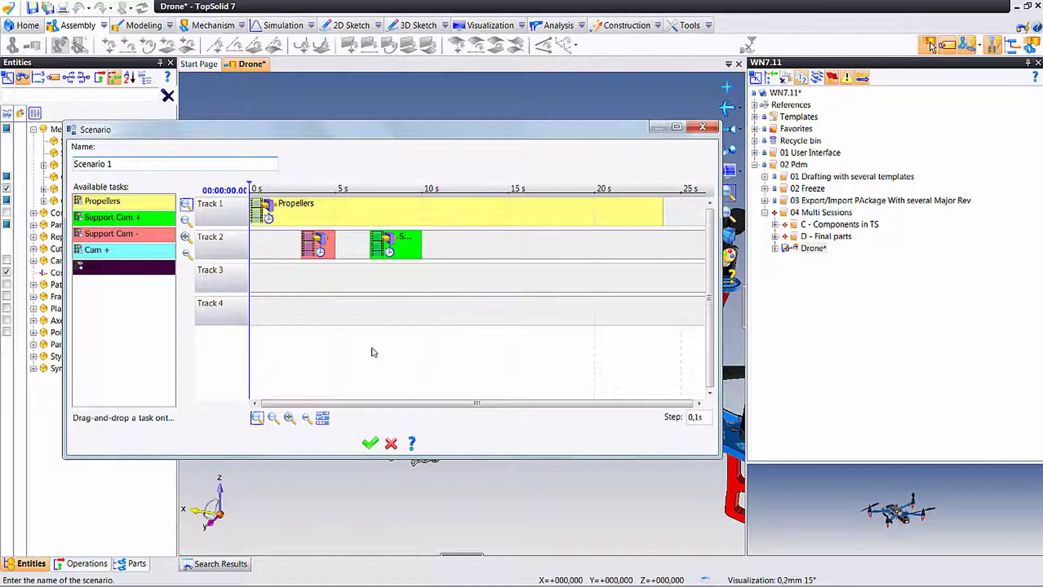
drag(106, 255, 440, 256)
drag(92, 266, 565, 249)
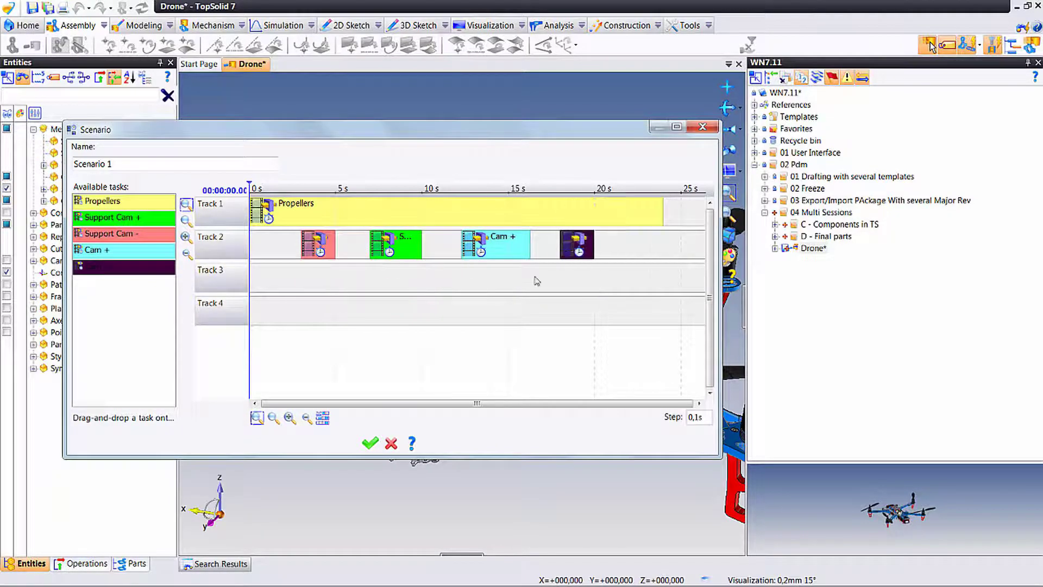
click(370, 443)
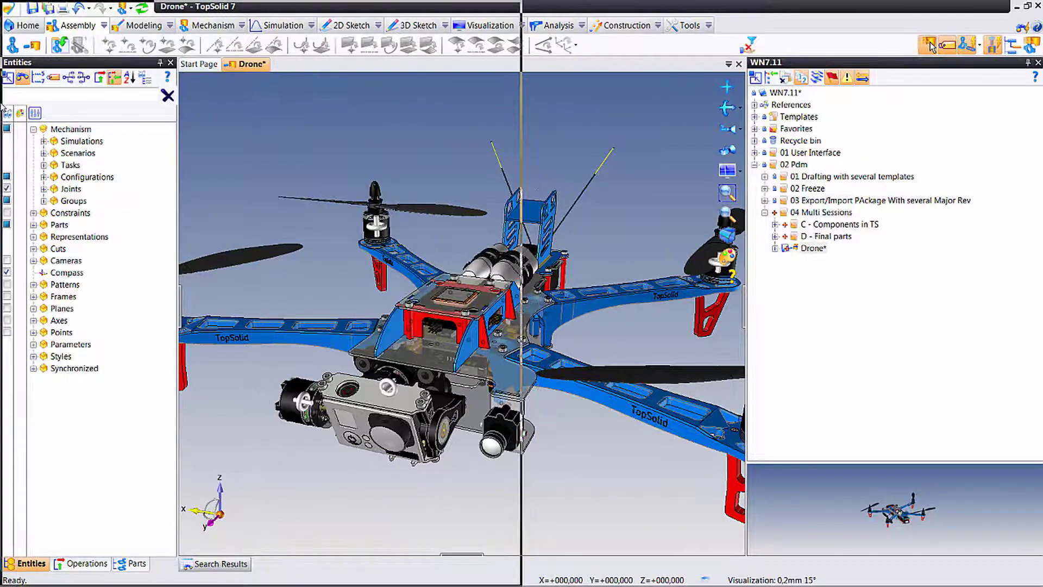
Snap the window left, launch a second TopSolid 7.11 session and open Drone there
key(super+Left)
click(577, 145)
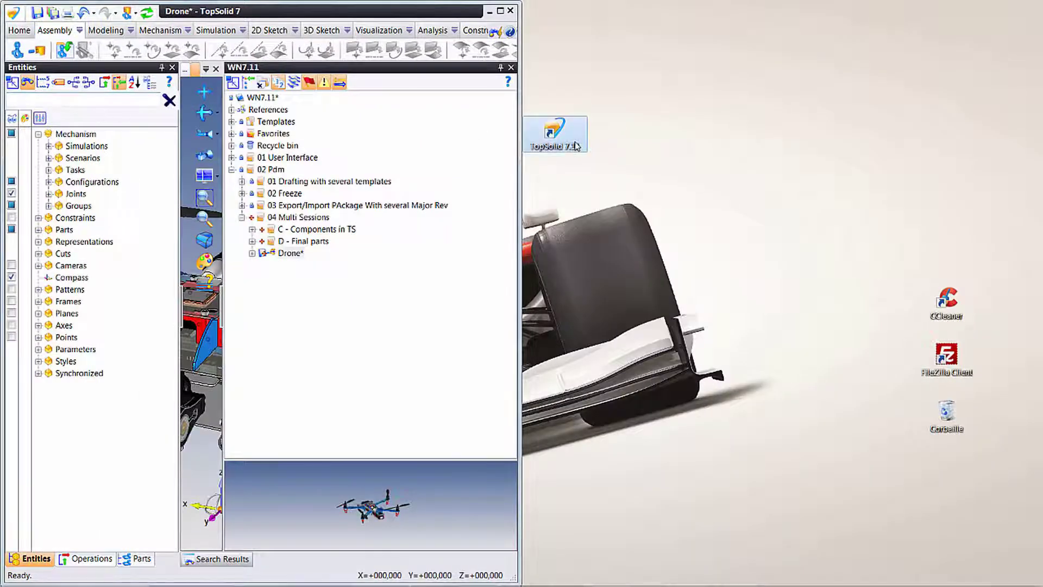
double_click(576, 145)
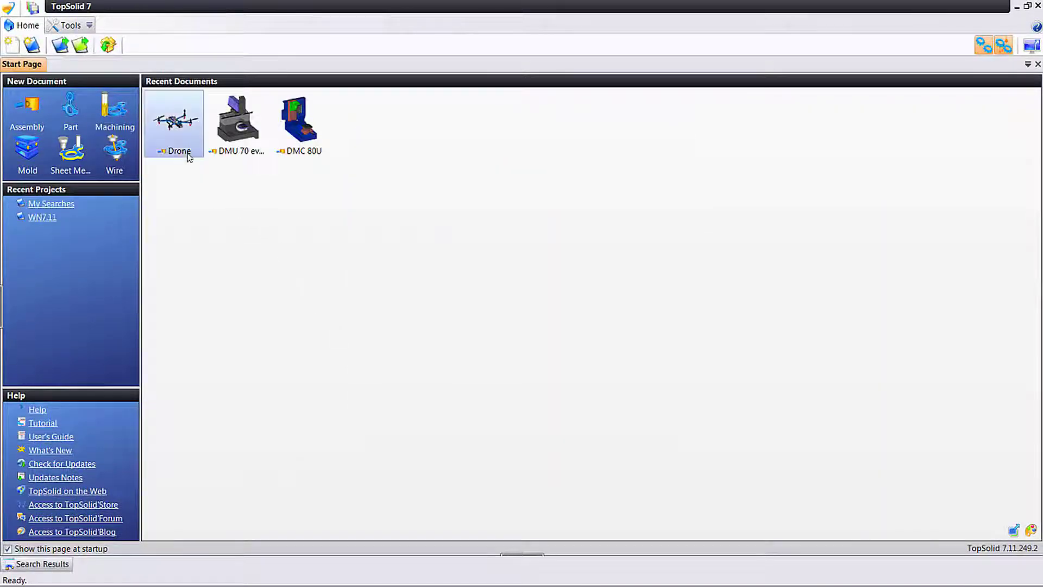
double_click(178, 148)
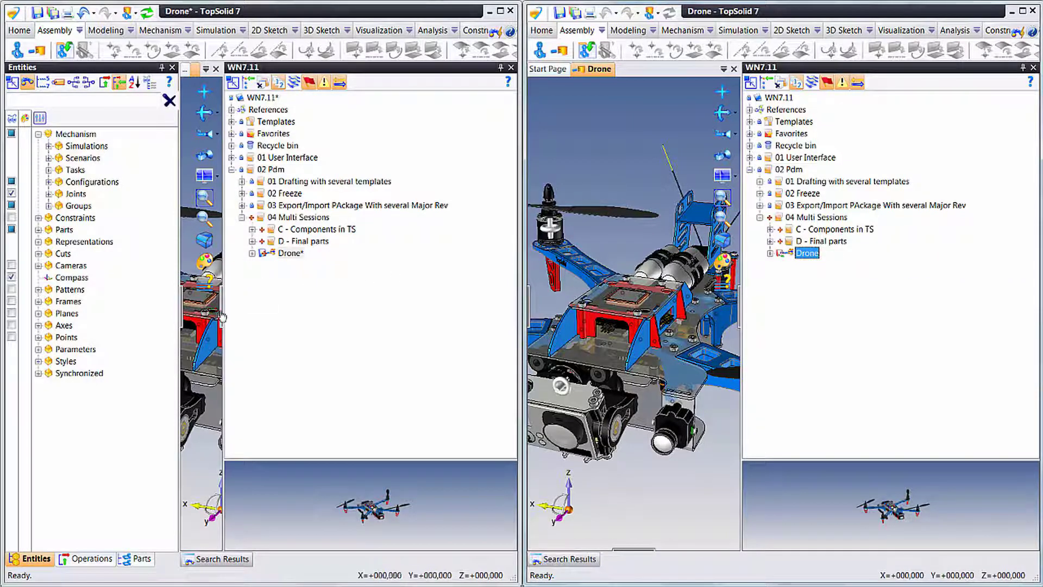
Save the modified Drone in the first session and widen both sessions' model views
drag(223, 317, 415, 310)
scroll(297, 225, down, 5)
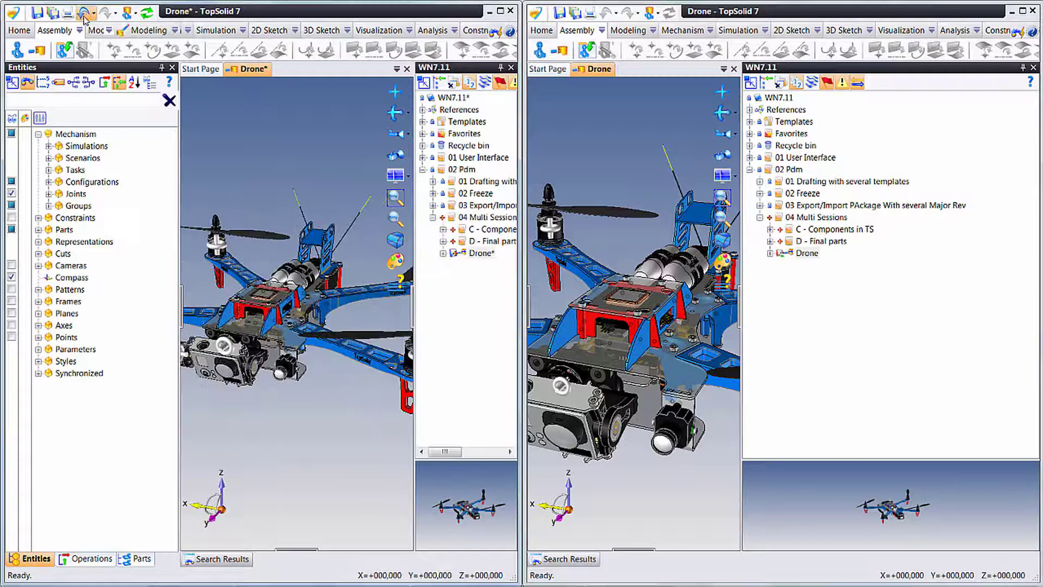
click(37, 12)
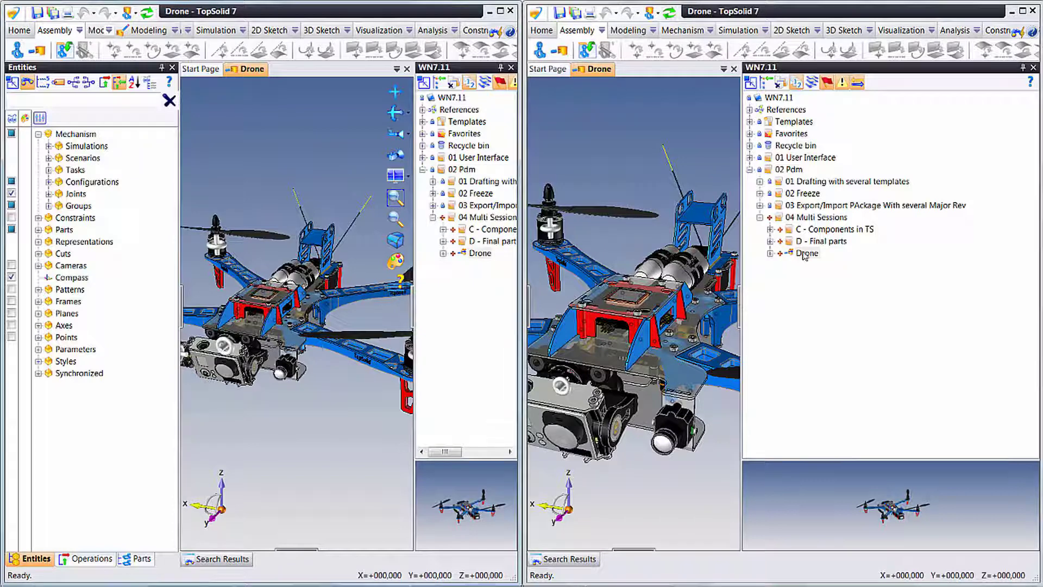
middle_drag(602, 242, 613, 178)
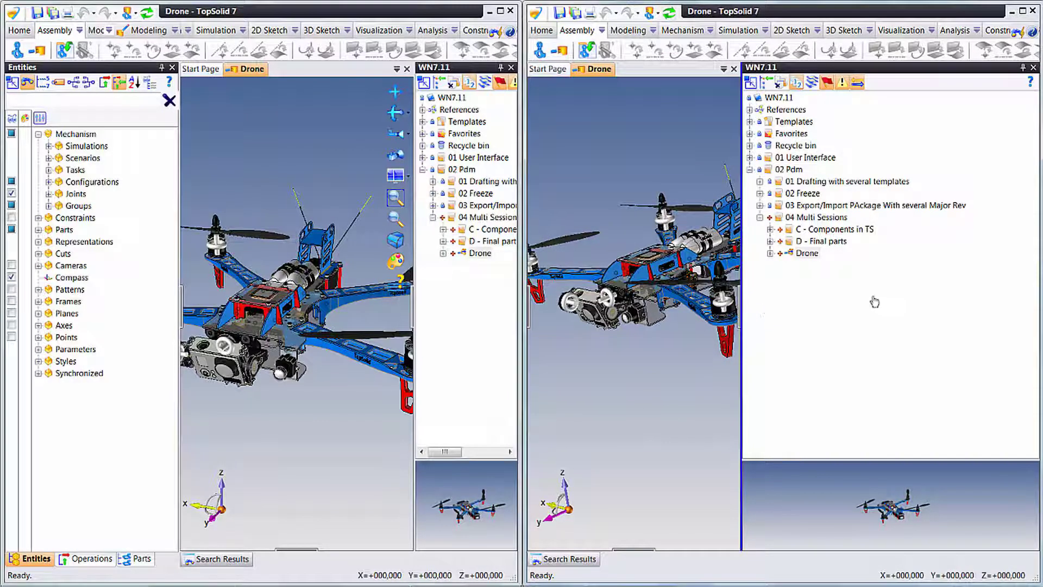
drag(942, 303, 942, 302)
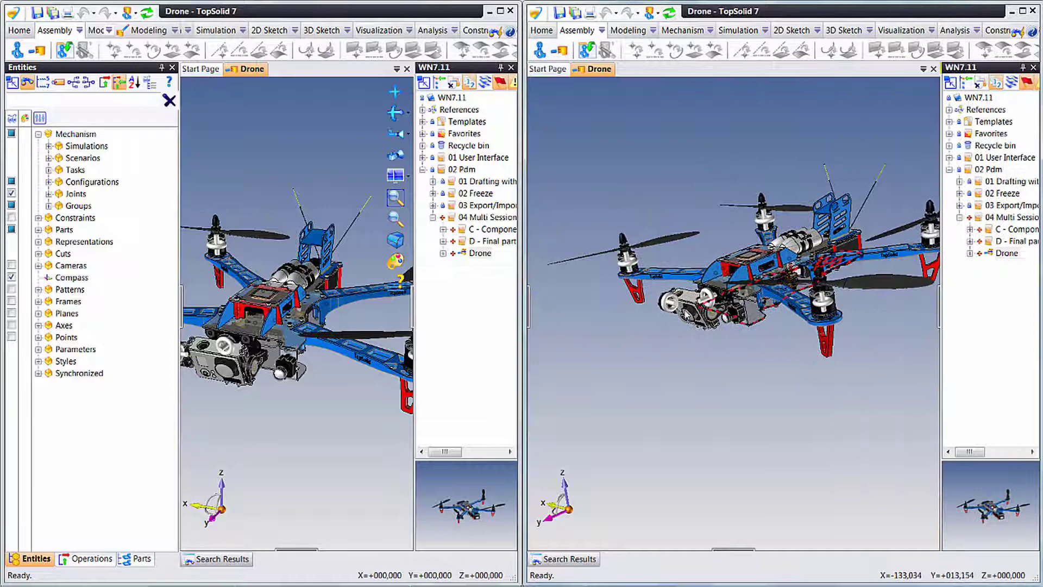
In the second session, check Scenario 1 shows Cam + and the dark task, then save Drone
click(531, 315)
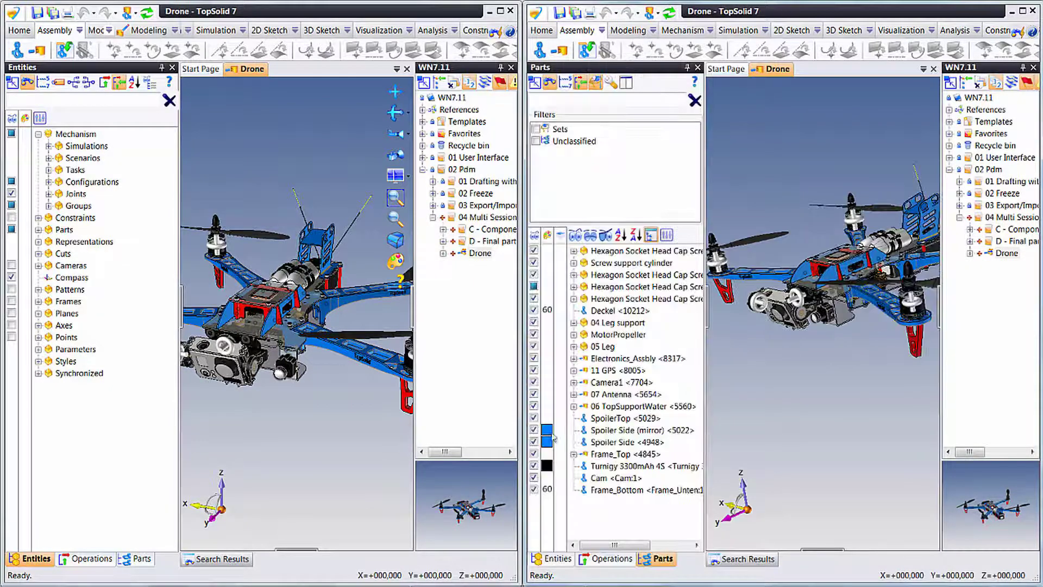
click(558, 559)
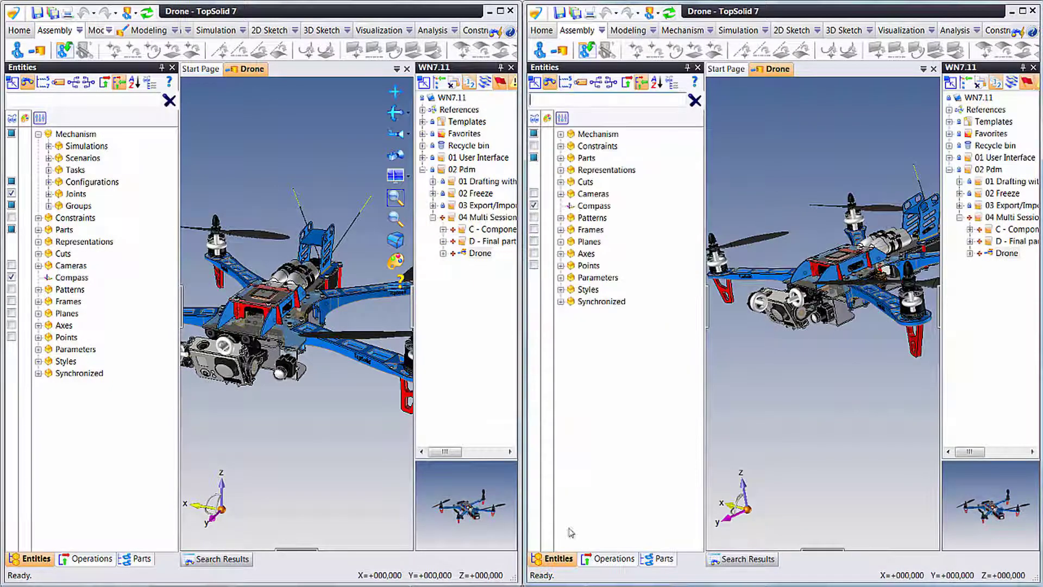
click(560, 134)
click(571, 159)
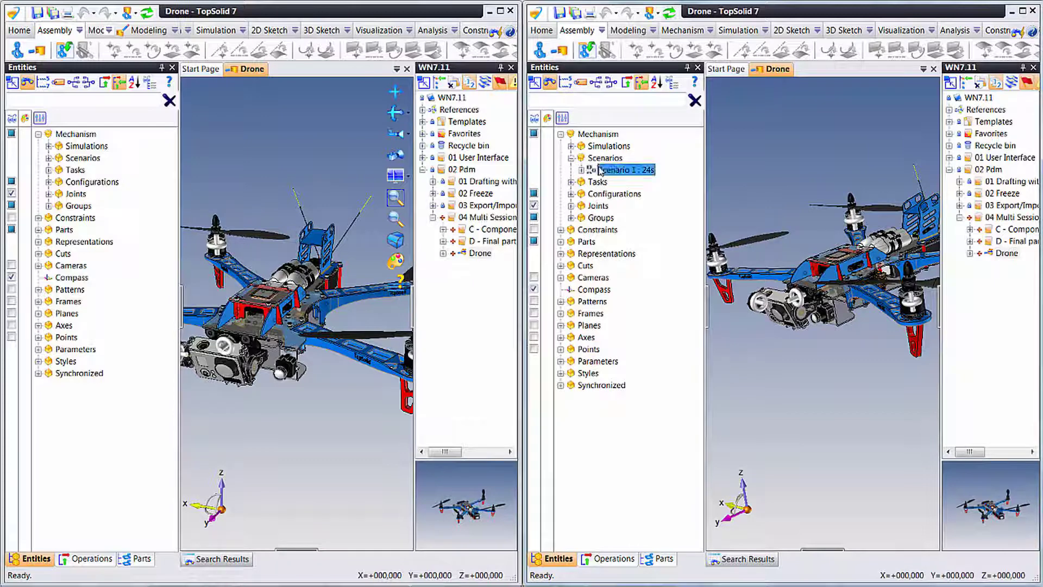
double_click(620, 169)
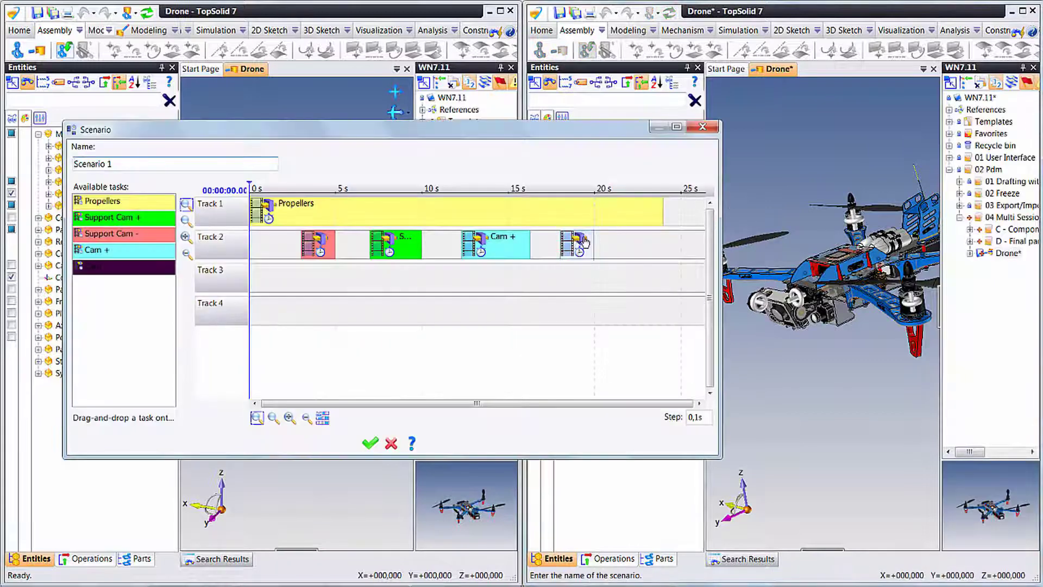
click(703, 126)
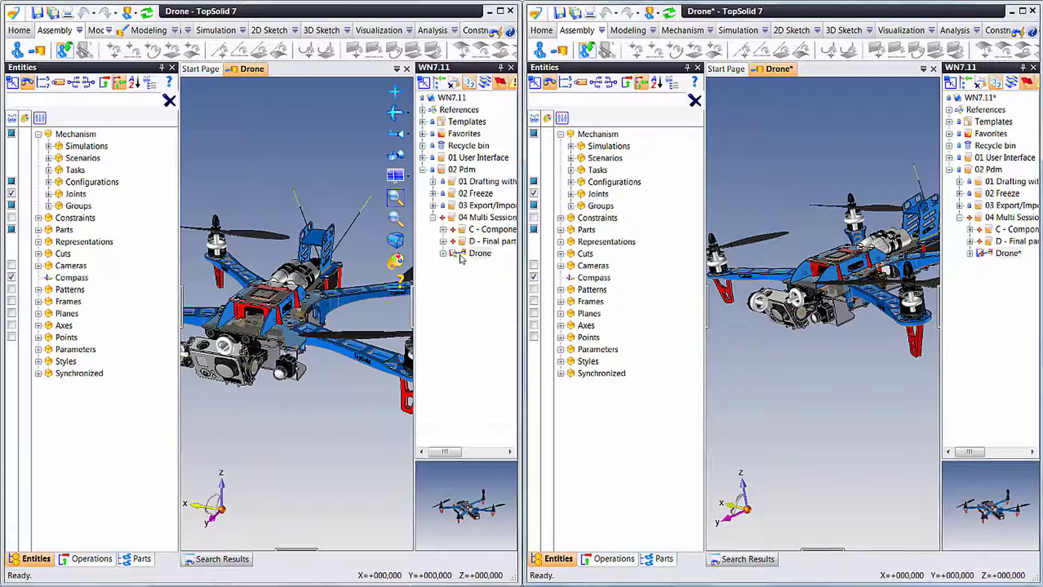
click(560, 12)
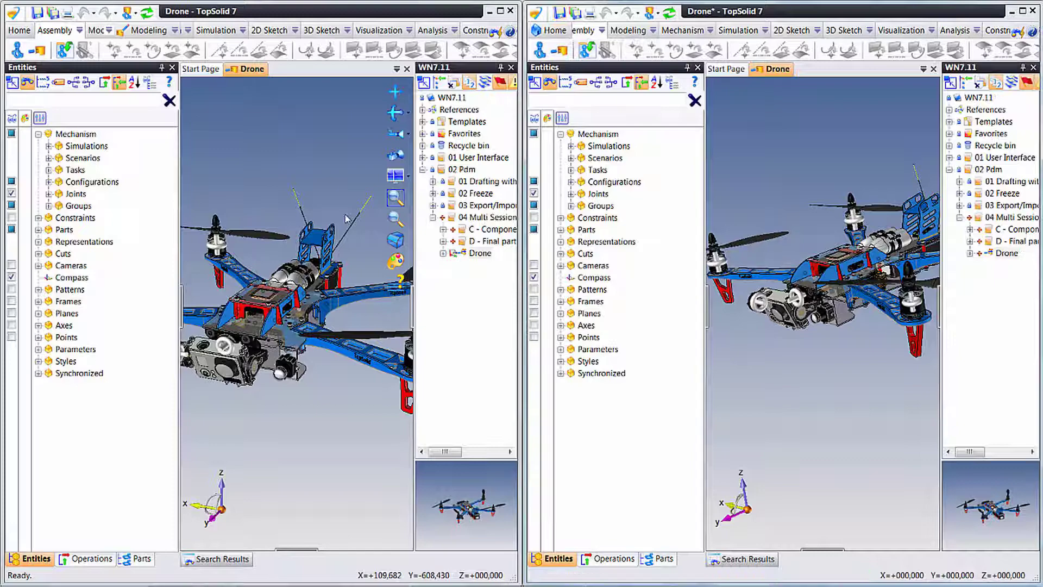
Play Simulation 1 from the Mechanism > Simulation commands in the first session
middle_drag(305, 182, 224, 182)
click(181, 306)
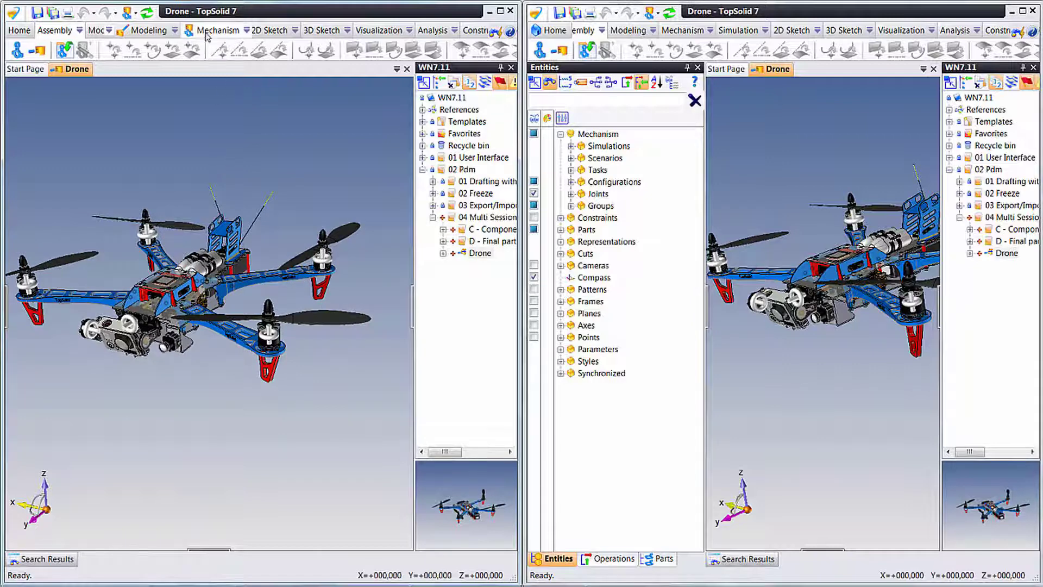
click(209, 31)
click(265, 31)
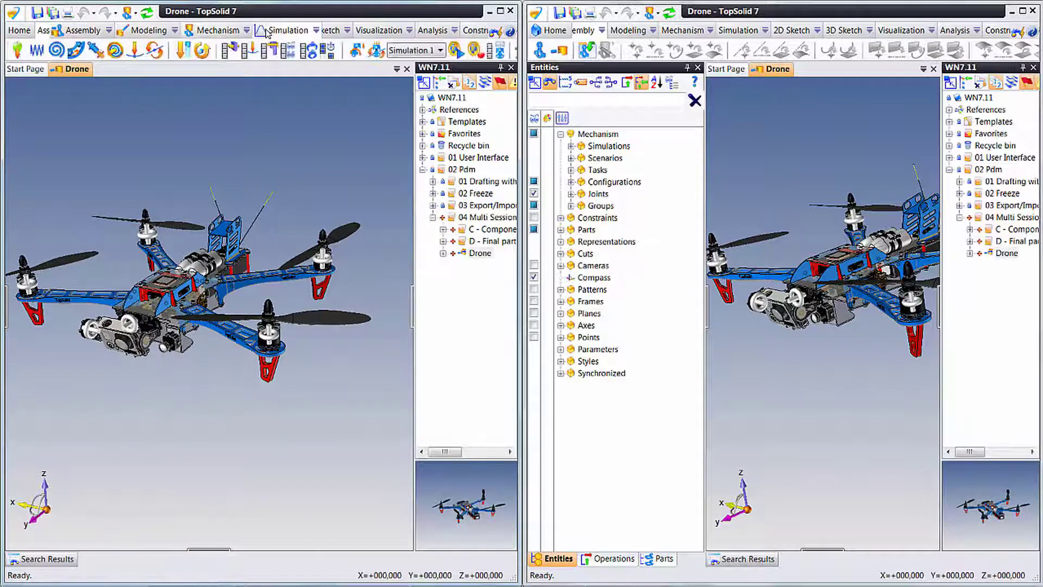
click(456, 50)
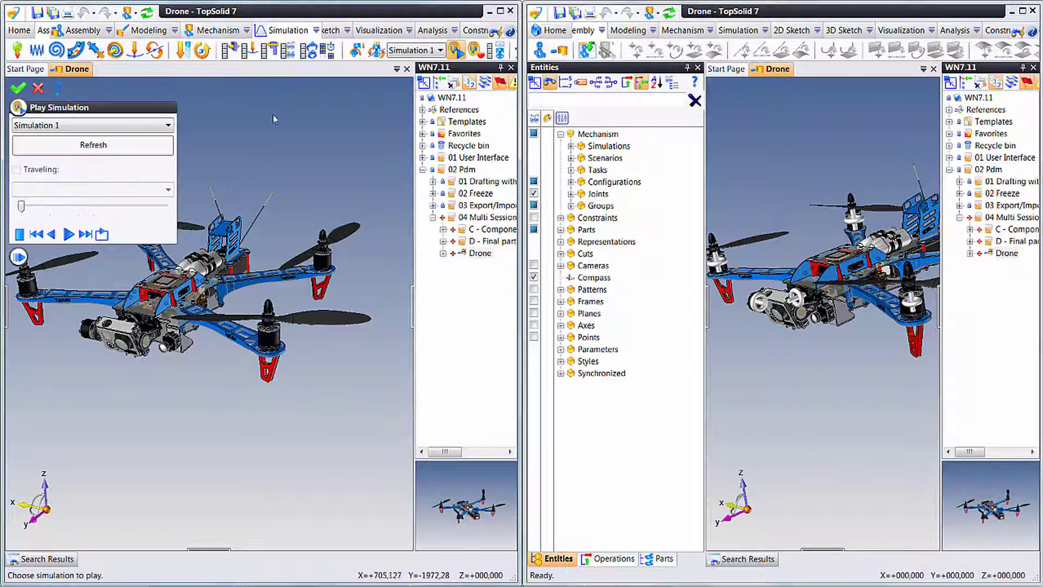
click(75, 233)
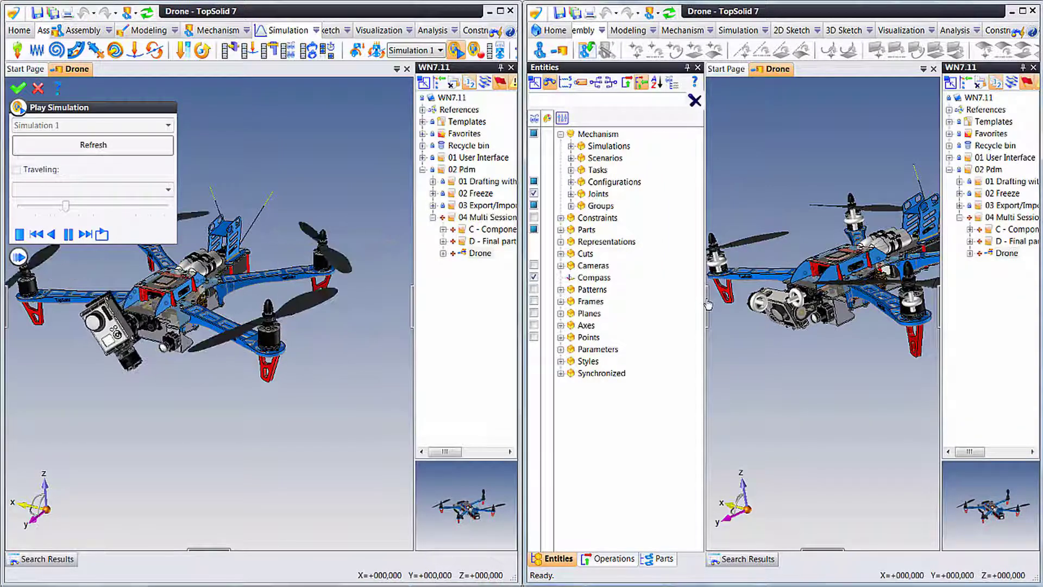
middle_drag(775, 158, 755, 181)
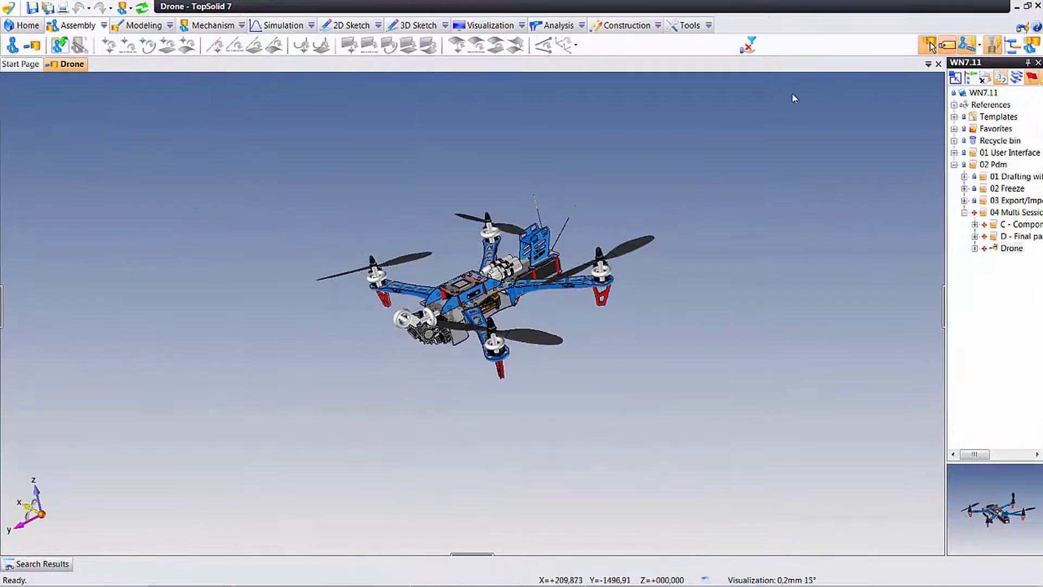
Start a Realistic Rendering at 1024 × 512 and frame the drone inside the render area
click(667, 25)
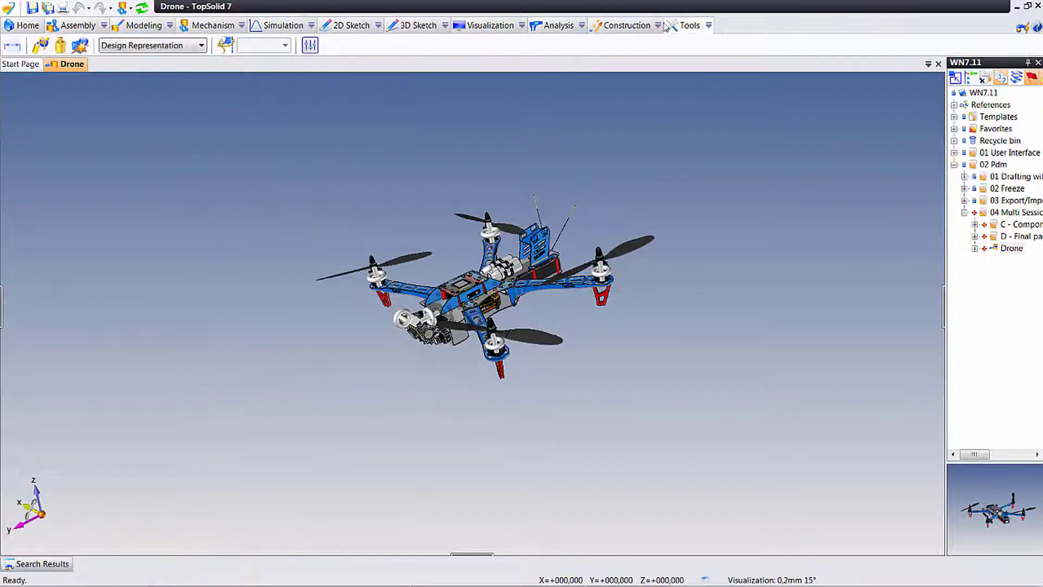
click(474, 28)
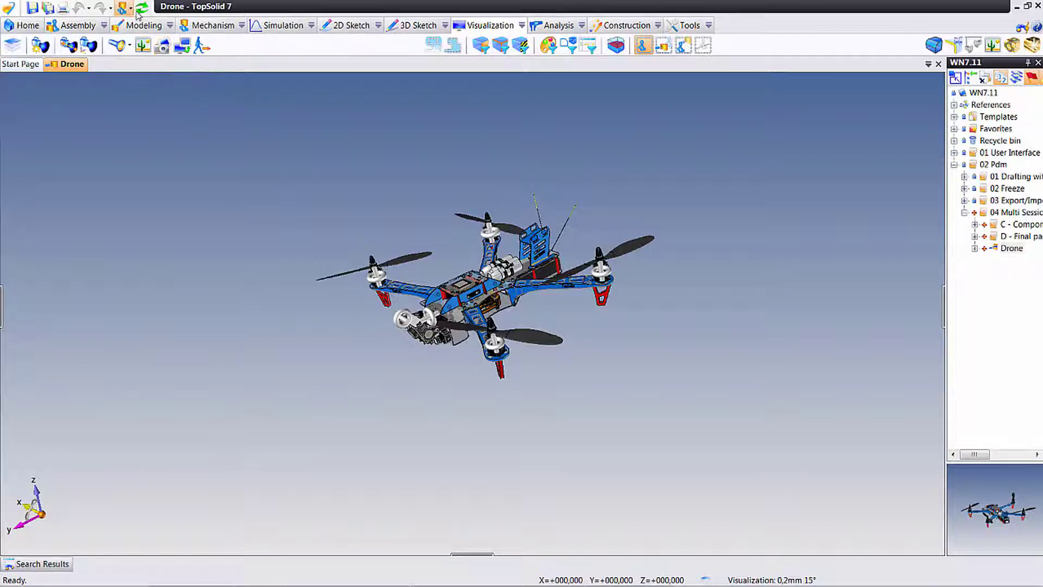
click(162, 46)
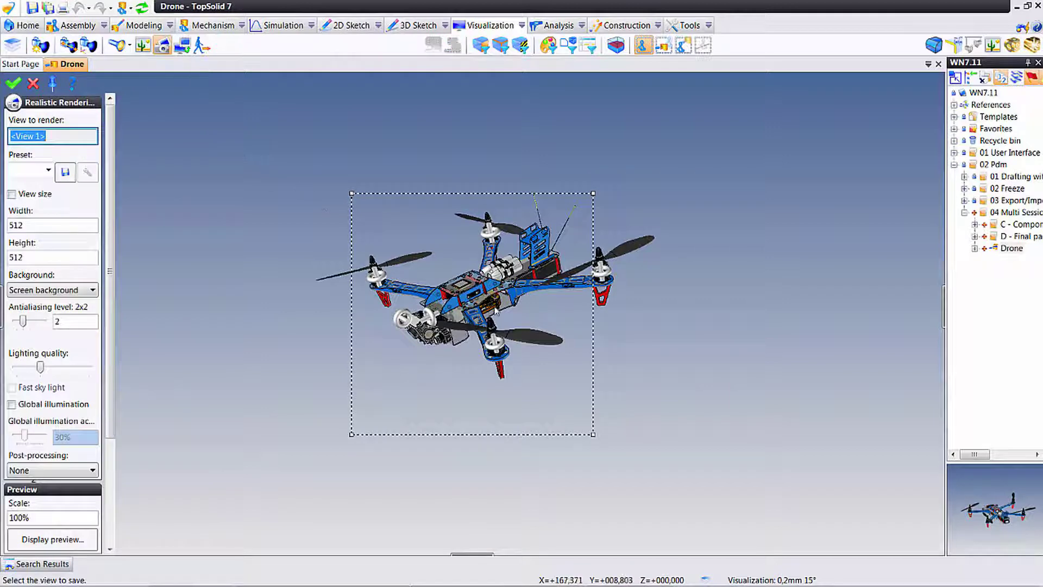
drag(594, 434, 650, 404)
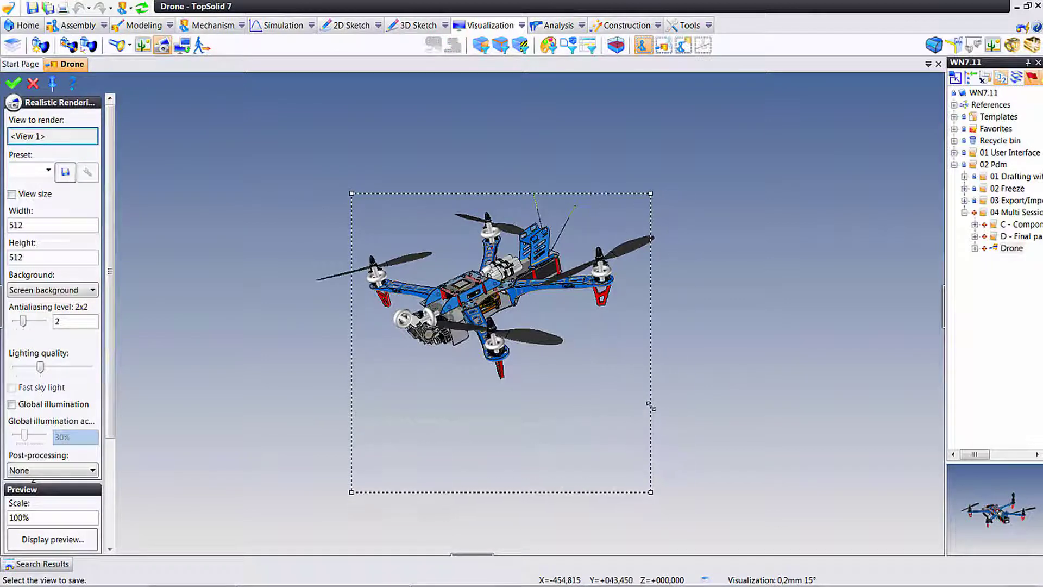
click(44, 226)
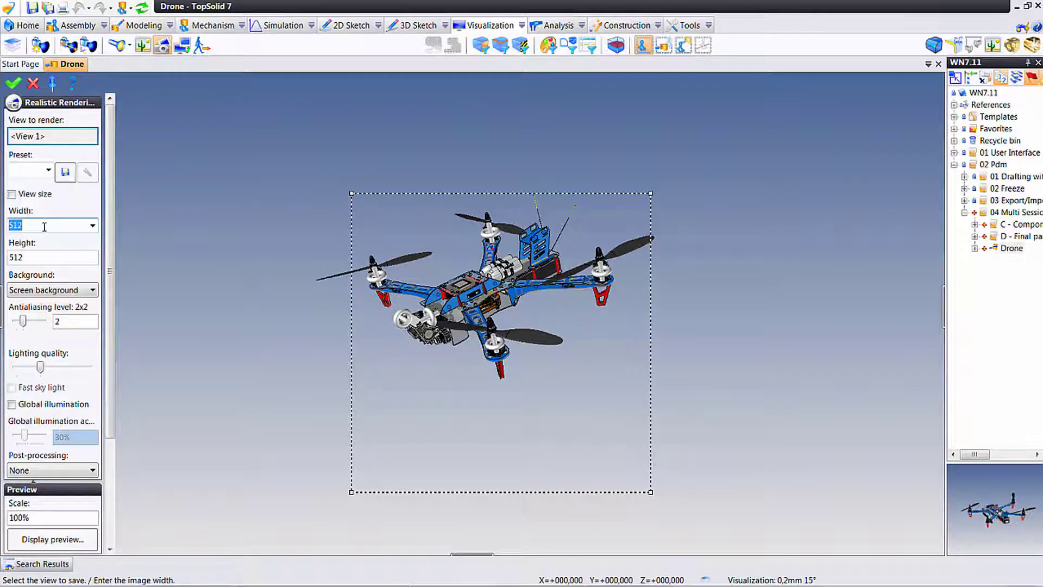
key(Tab)
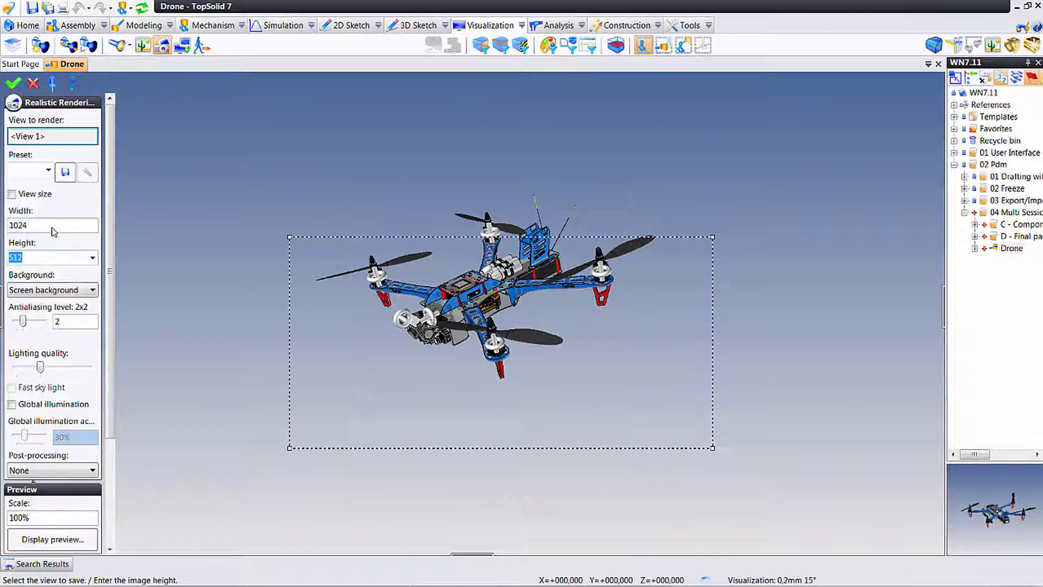
key(Return)
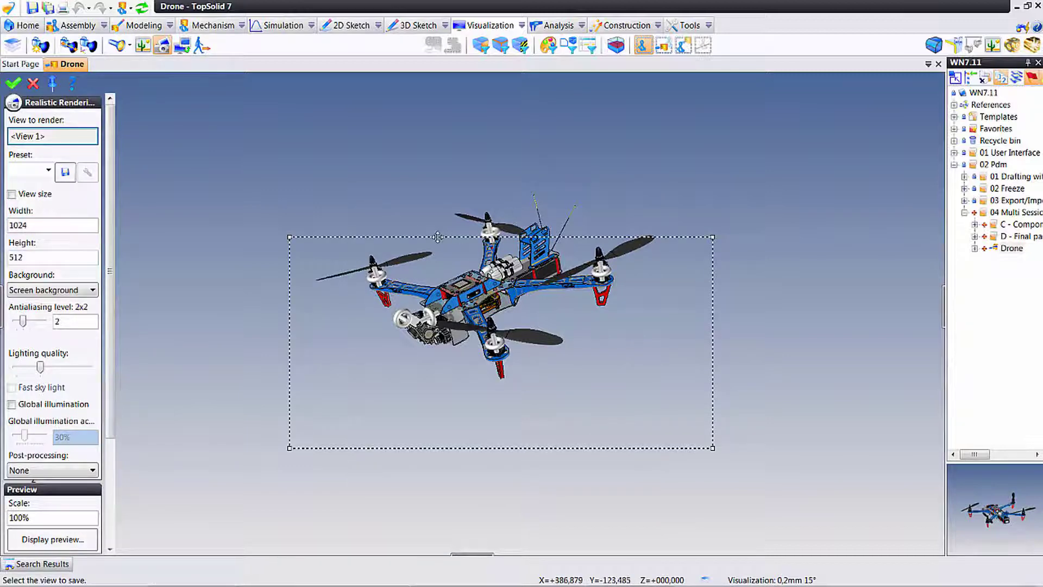
drag(438, 236, 444, 187)
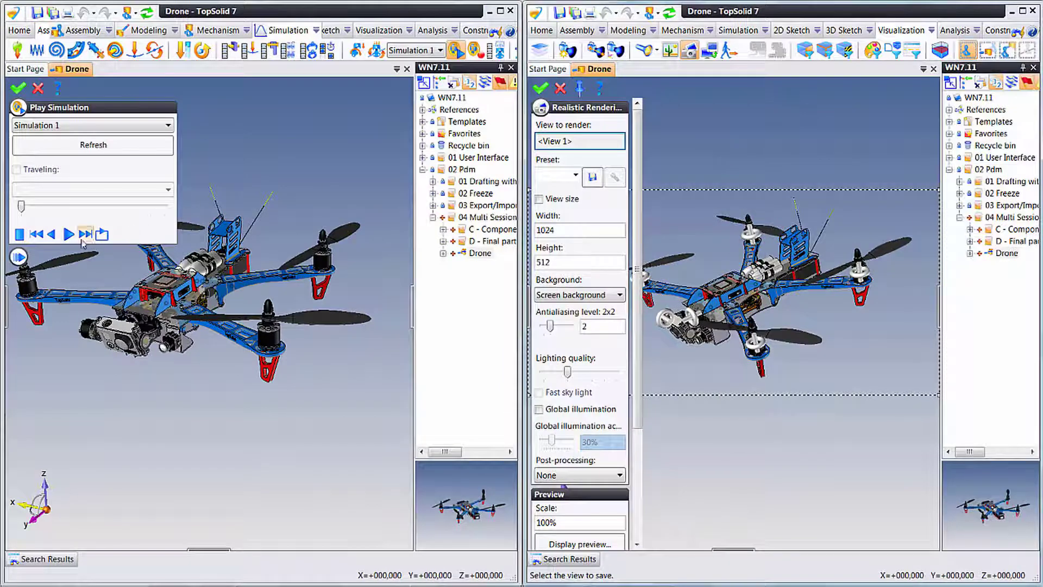
Play the simulation and view a rendering preview of the drone
click(68, 234)
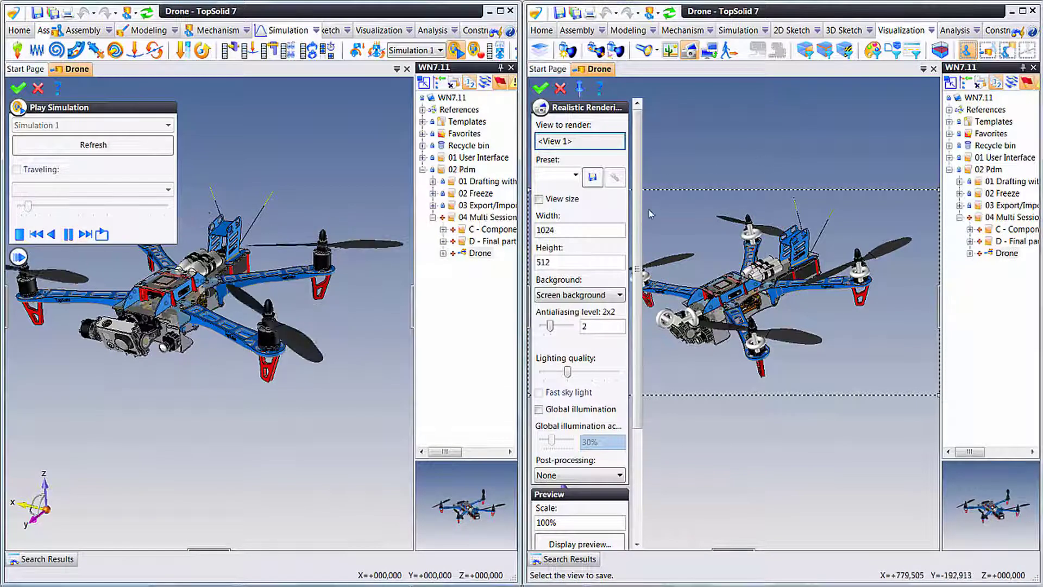
scroll(639, 235, down, 4)
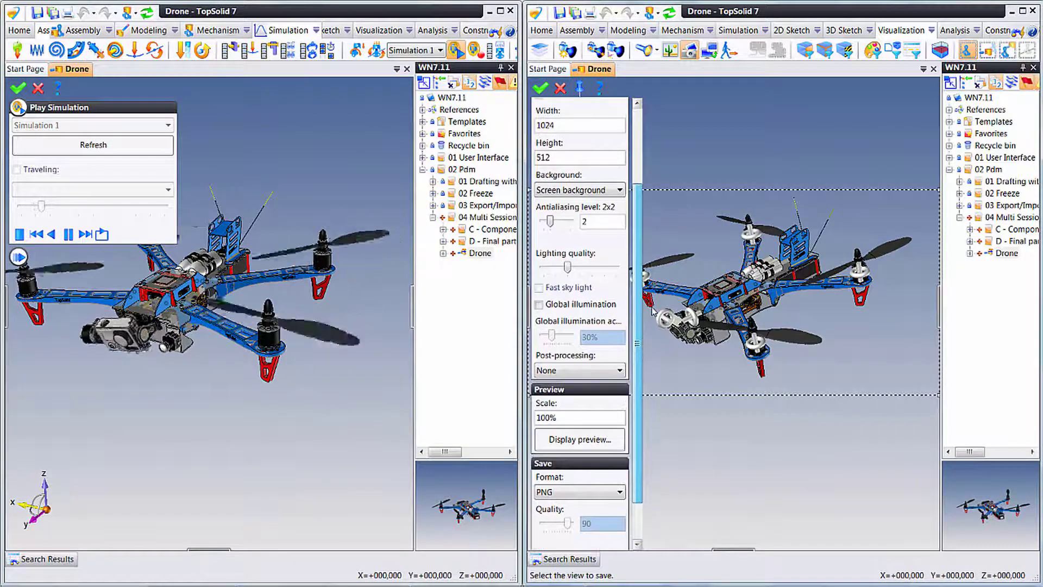
click(595, 438)
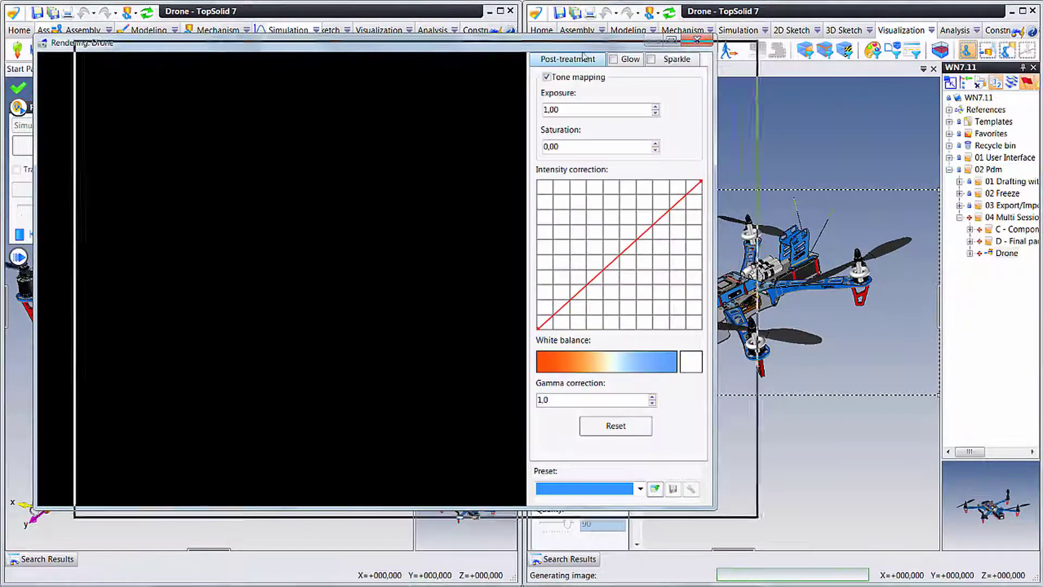
drag(81, 43, 620, 157)
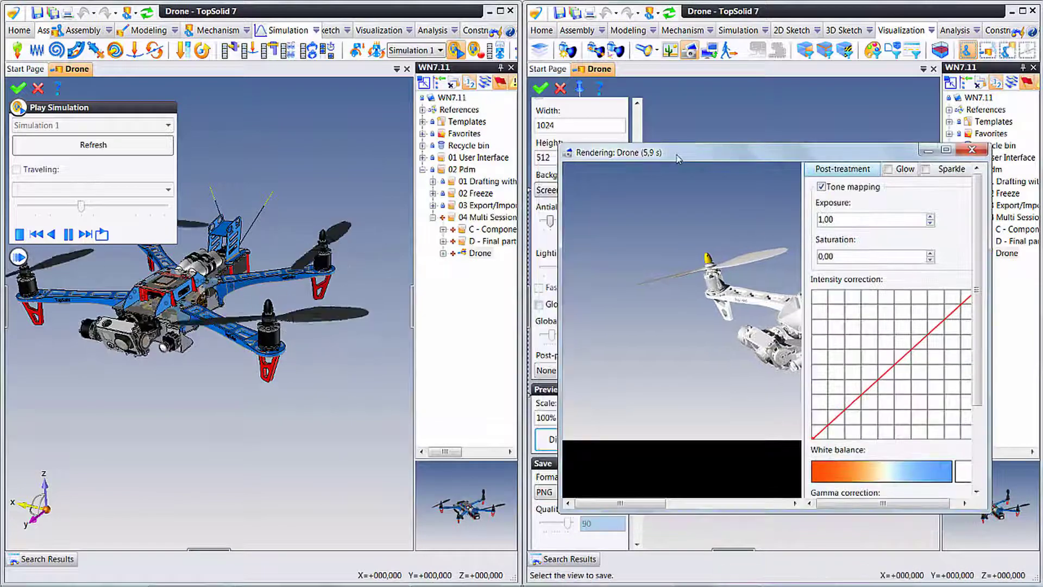
double_click(836, 153)
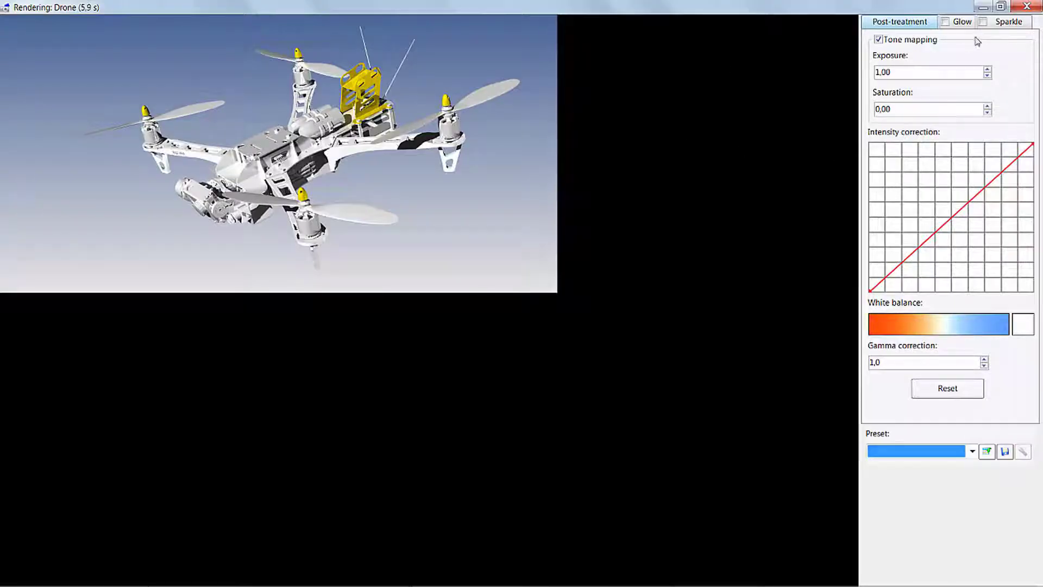
click(1000, 6)
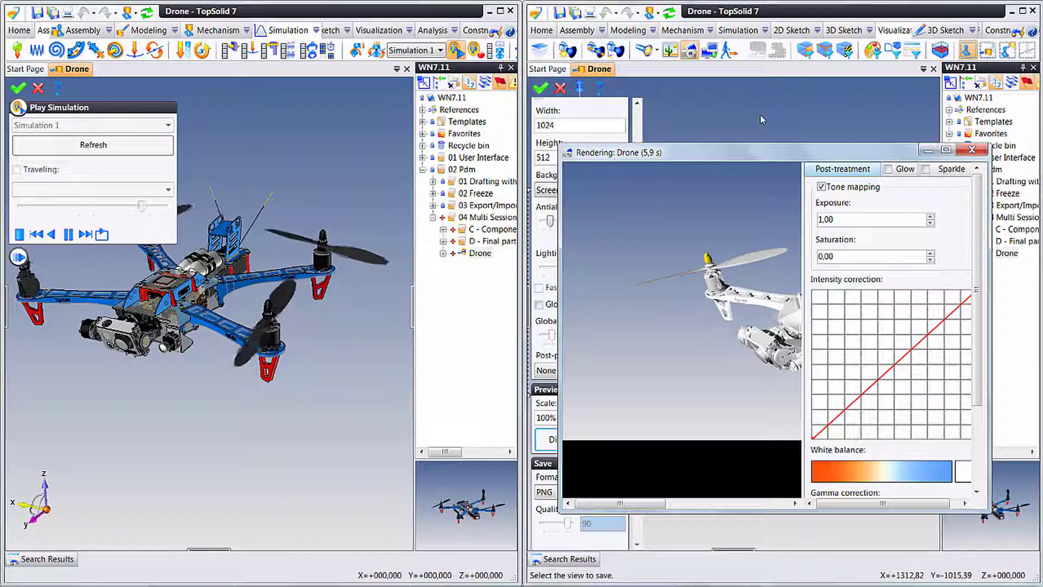
click(972, 150)
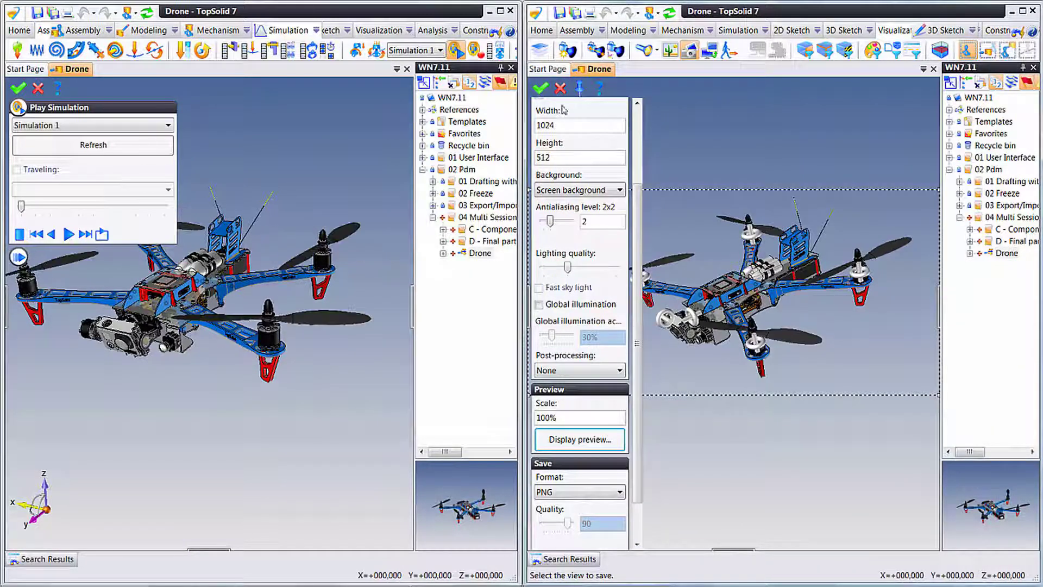
Save the rendering as Drone.png, replacing the existing file, and close Play Simulation
click(540, 87)
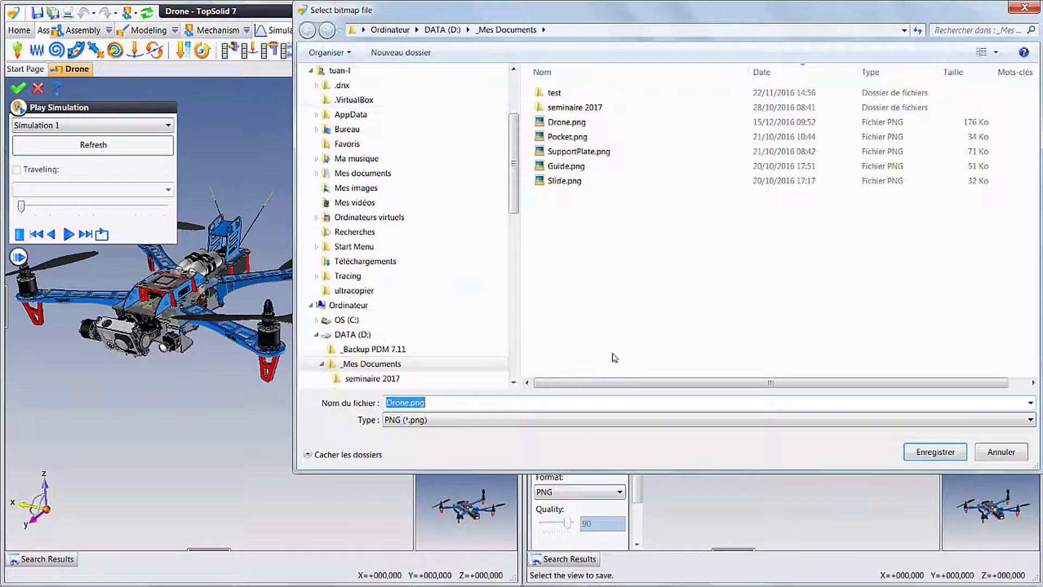
click(922, 453)
click(562, 301)
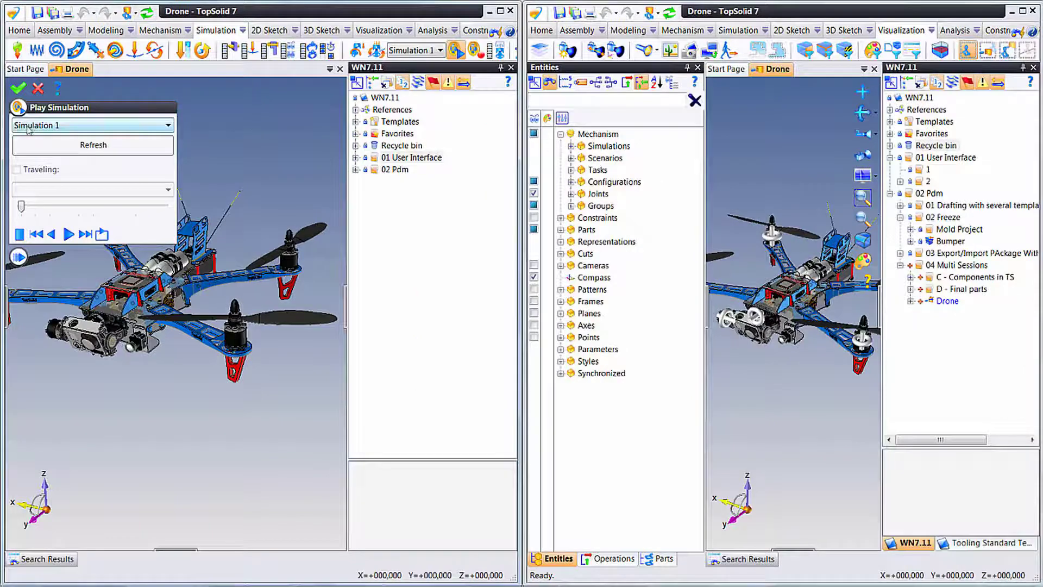
click(38, 88)
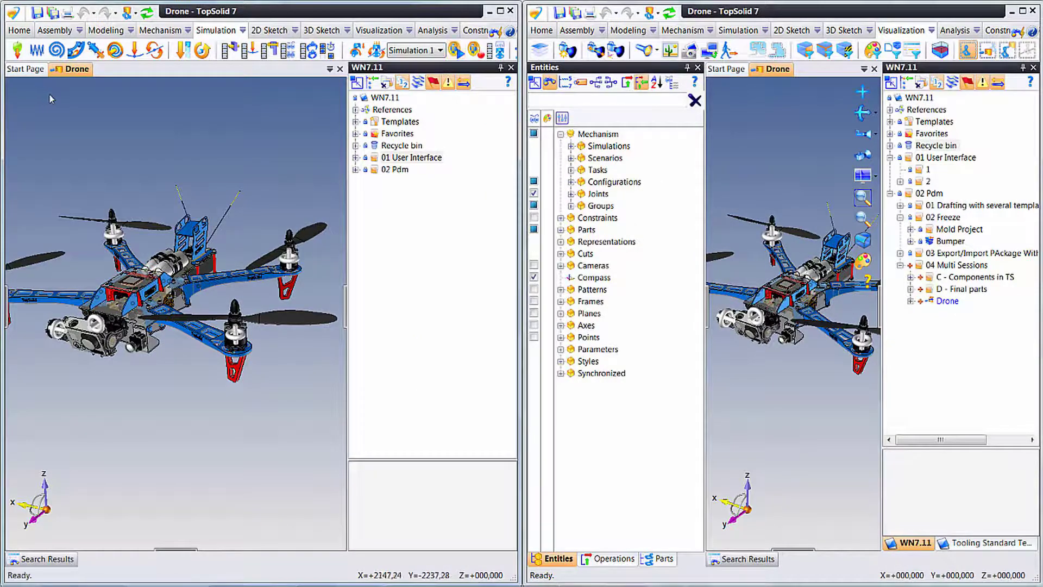
Switch the first session's PDM connection to PDM Server 7.11 On my computer
click(14, 15)
mouse_move(54, 66)
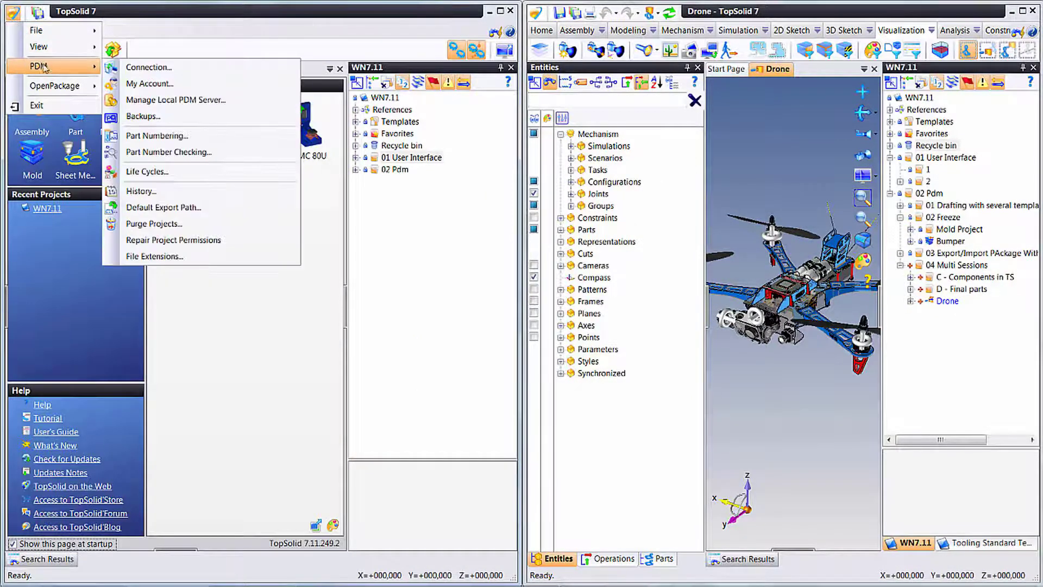
click(155, 68)
click(418, 239)
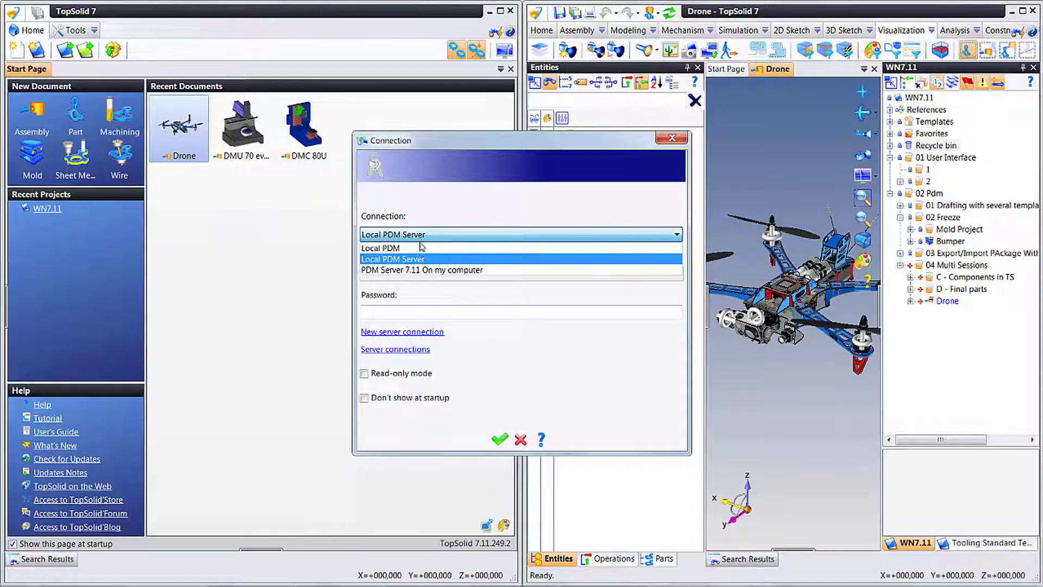
click(419, 267)
double_click(407, 272)
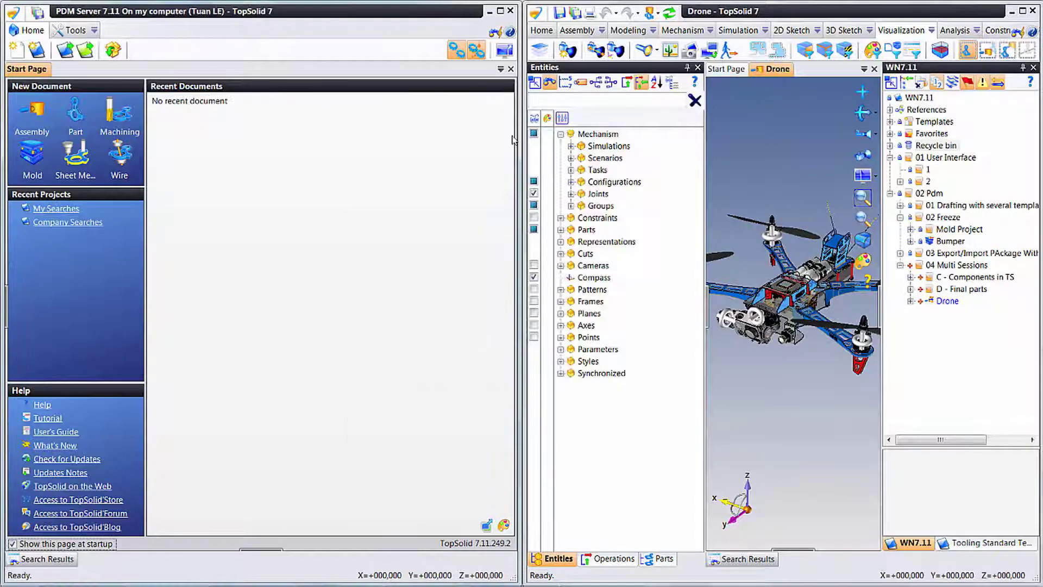
Switch the second session's PDM connection to PDM Server 7.11 On my computer
click(535, 12)
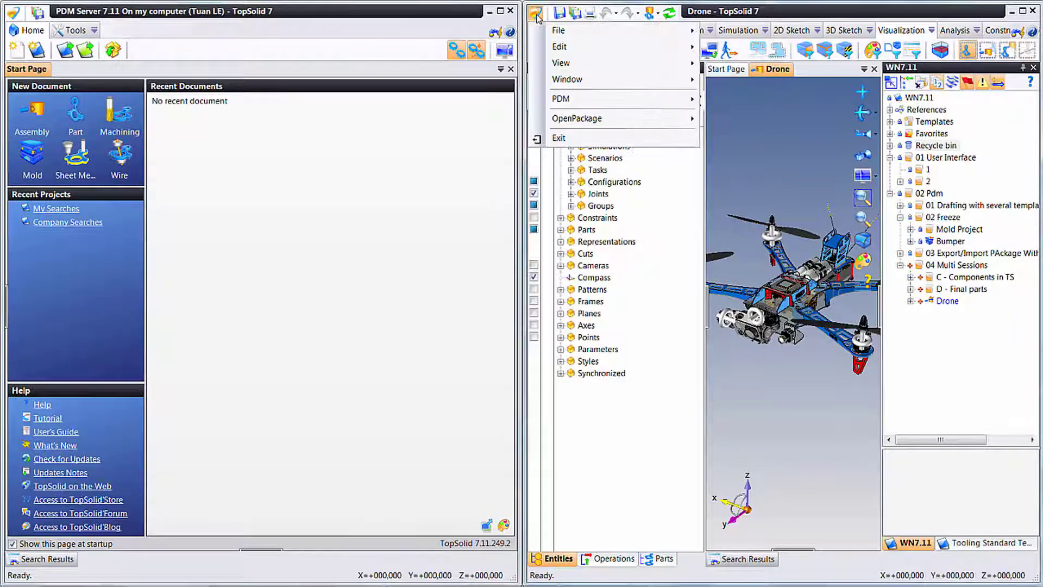
mouse_move(611, 107)
click(745, 100)
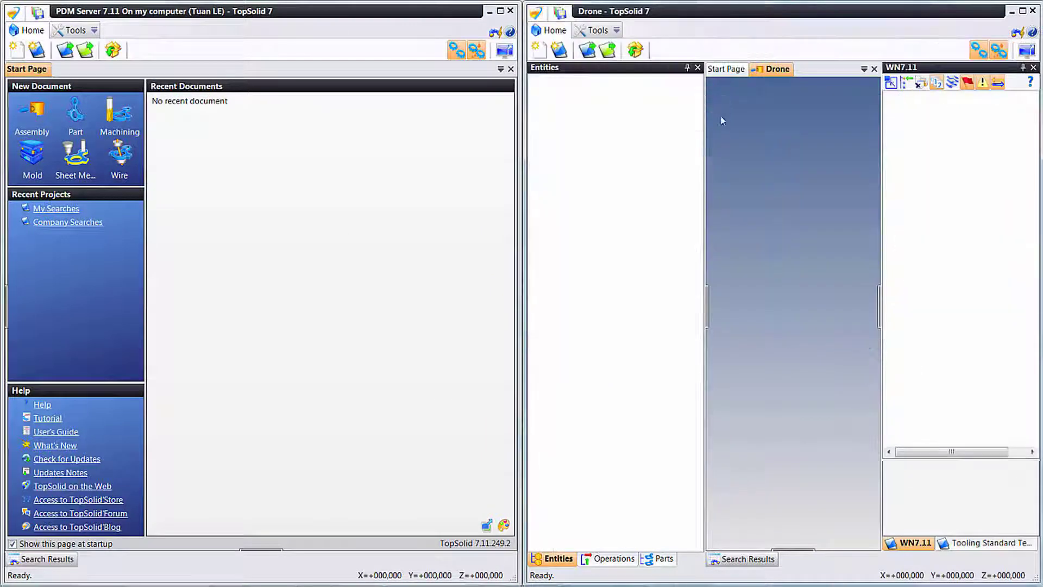
click(546, 234)
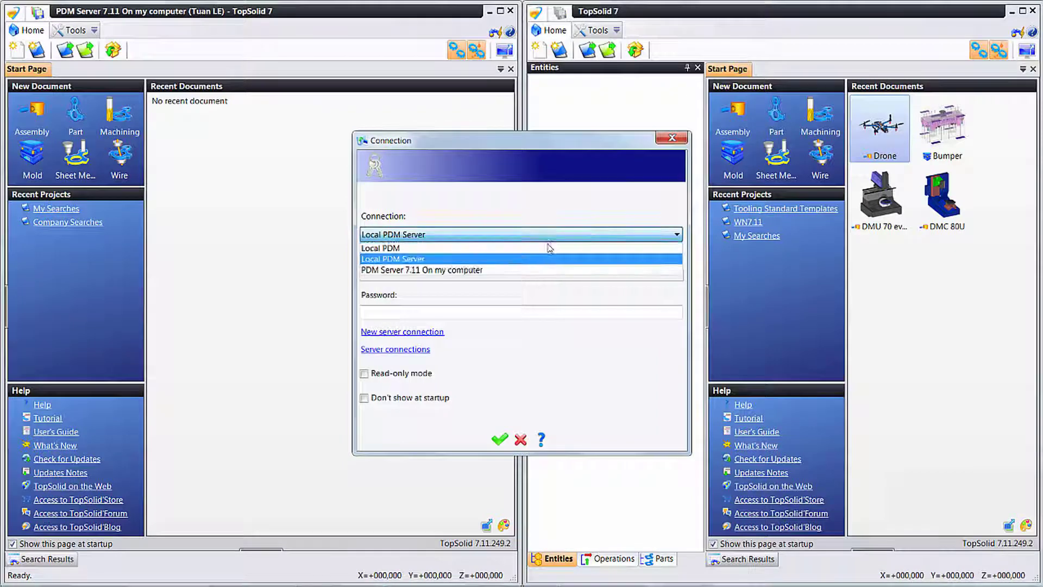
click(543, 266)
double_click(467, 278)
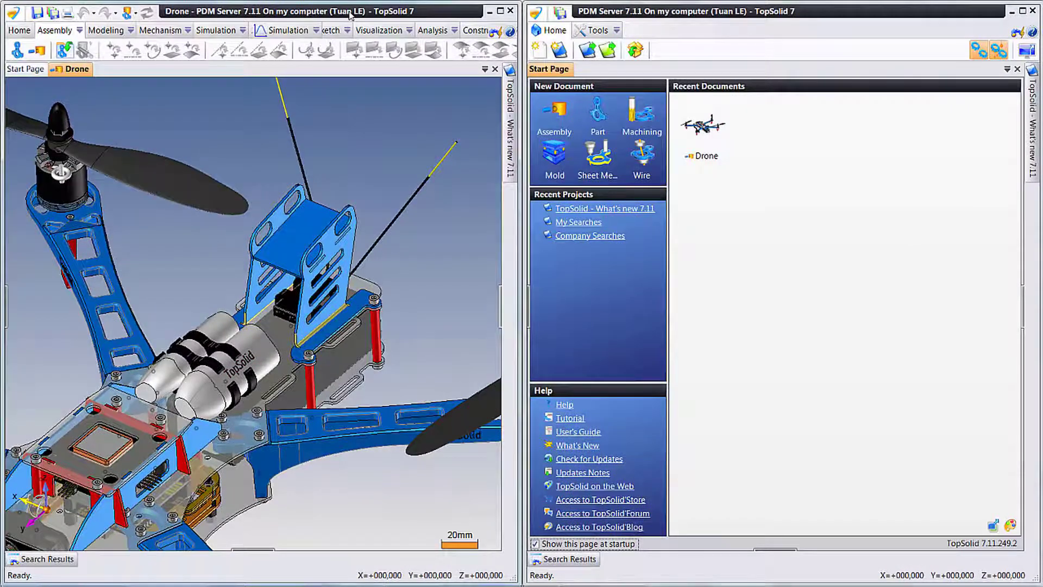
Open Drone in the second session and color the holder's SpoilerTop plate bright green
click(703, 128)
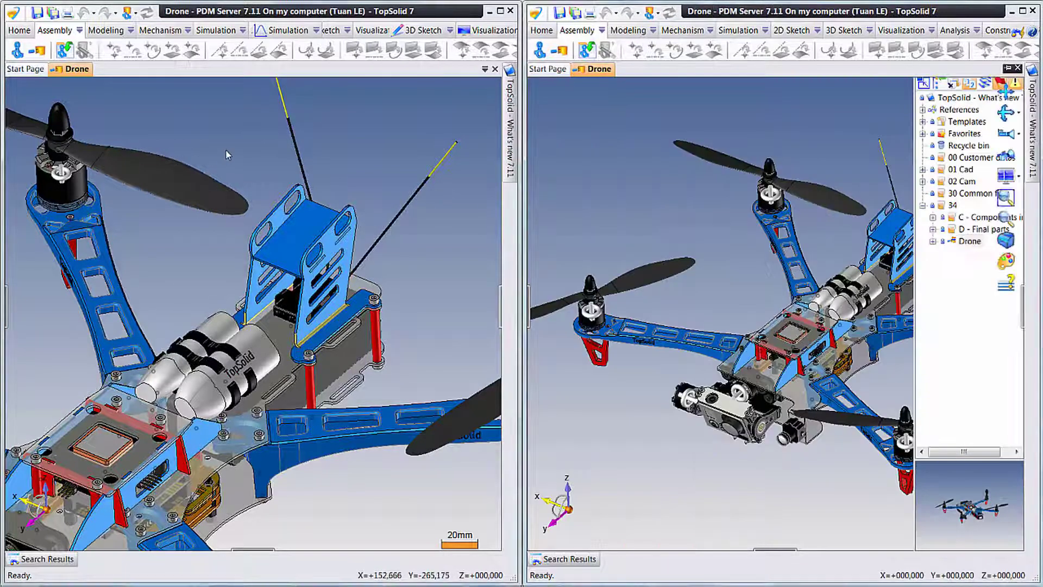
middle_drag(226, 156, 233, 121)
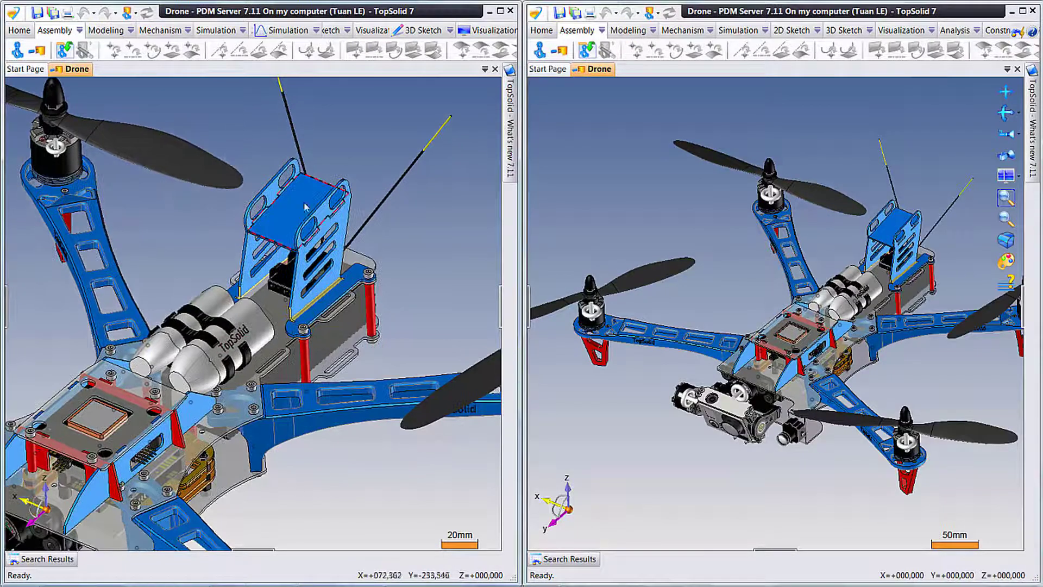
right_click(305, 206)
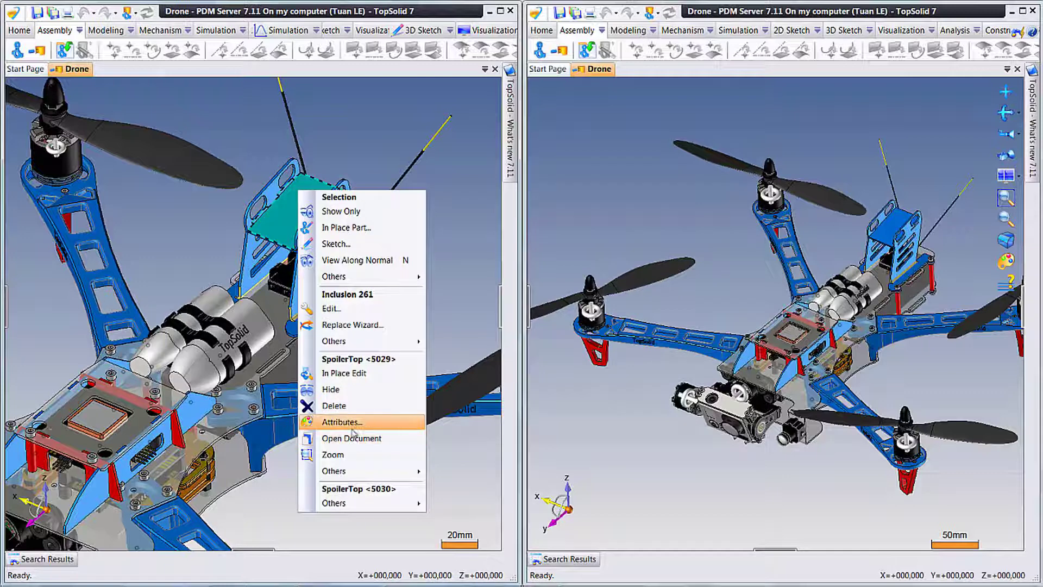
click(352, 425)
click(67, 148)
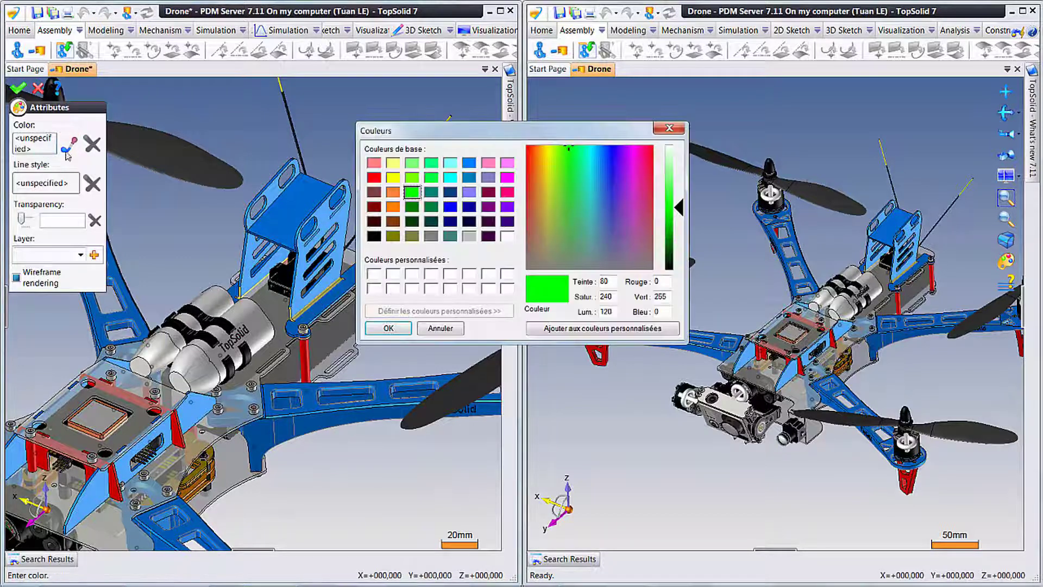
click(389, 329)
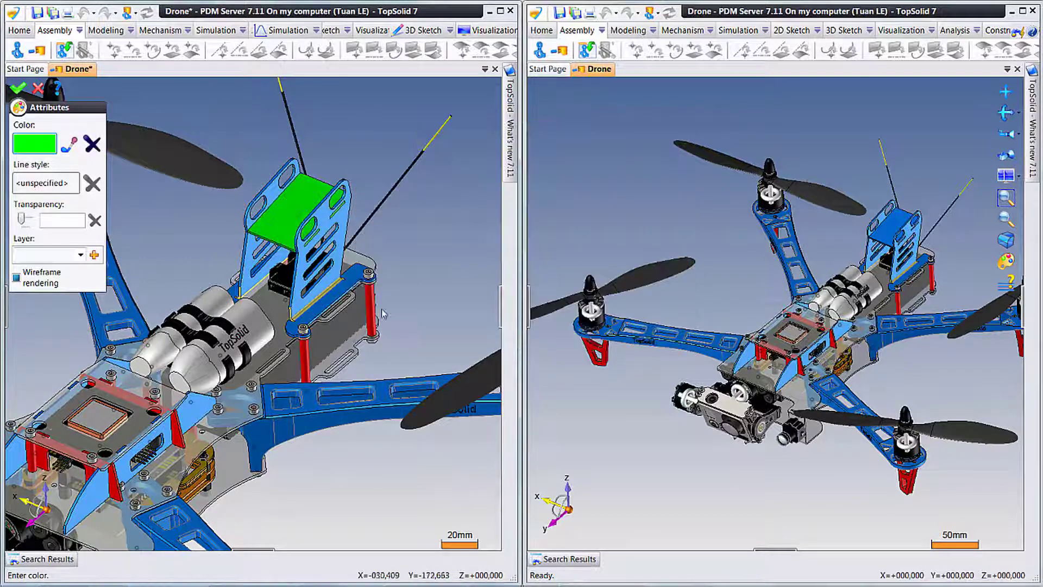
right_click(248, 114)
click(261, 120)
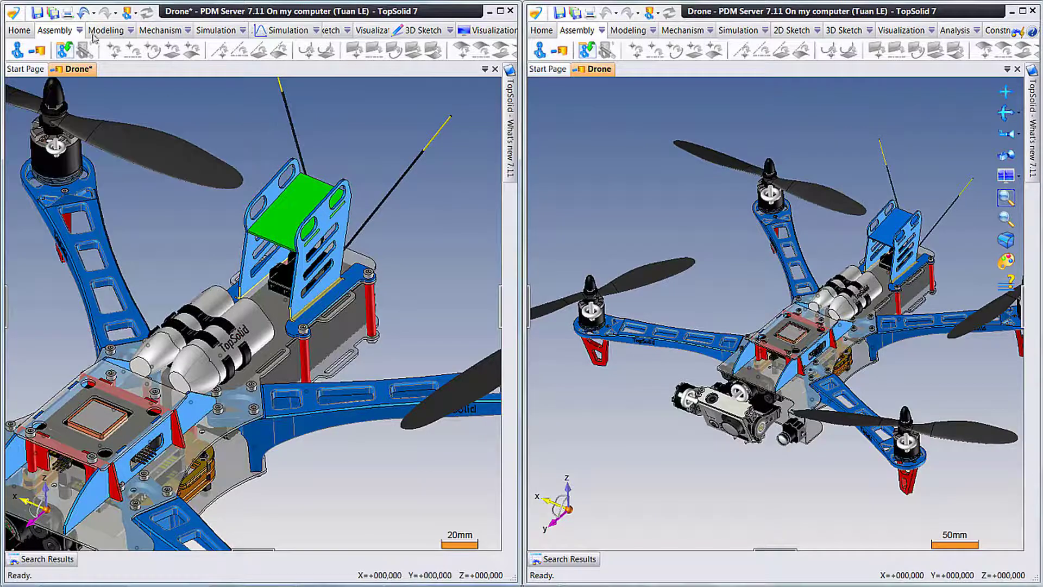
Save the Drone assembly and view the green SpoilerTop in the second session
click(37, 11)
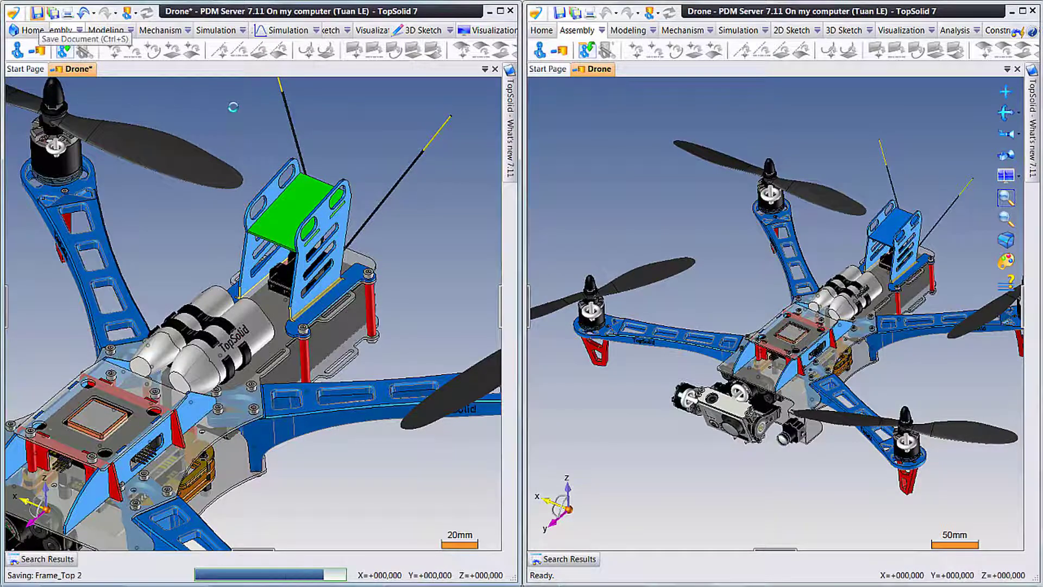
middle_drag(627, 162, 577, 156)
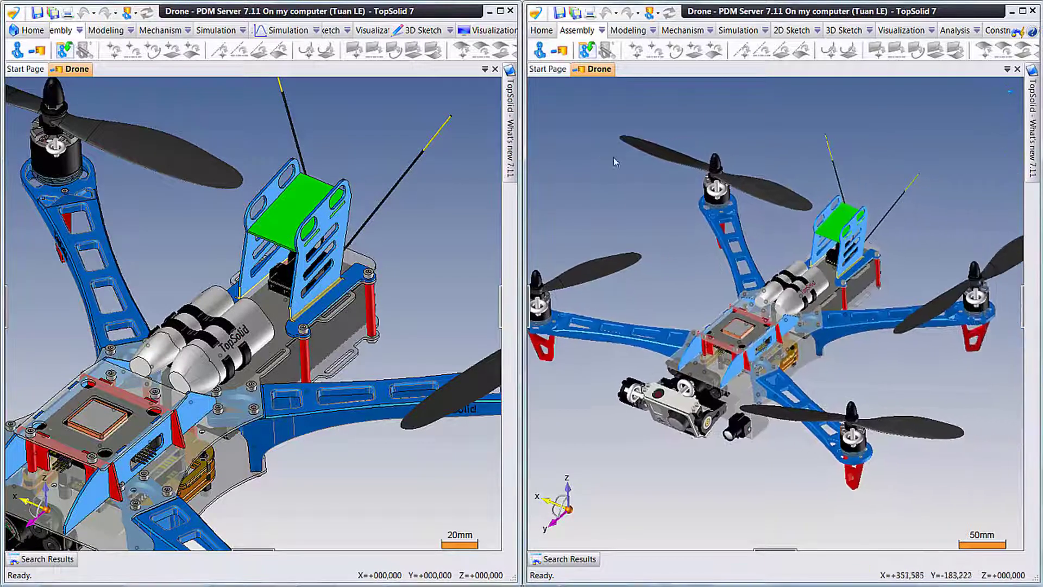
scroll(577, 156, up, 5)
scroll(577, 157, down, 5)
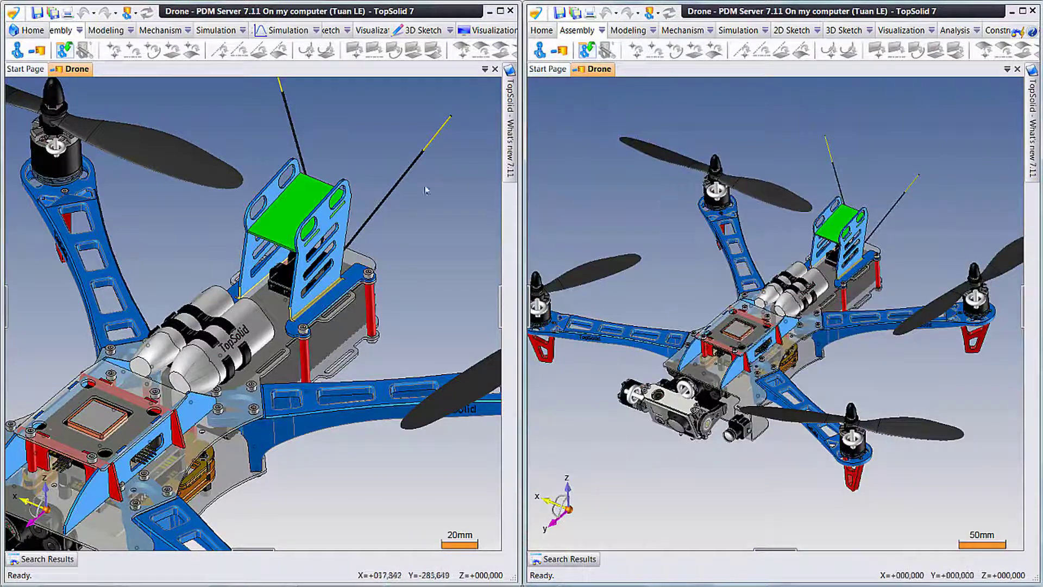